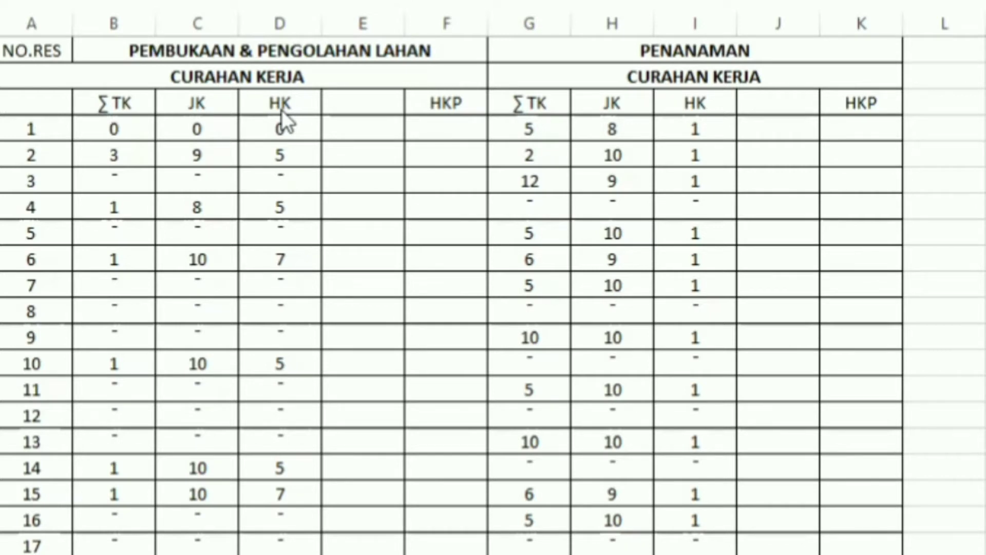
Enter =(B5*C5*D5)/7 in E5 so respondent 2's work-day value shows 19.28571
left_click(353, 132)
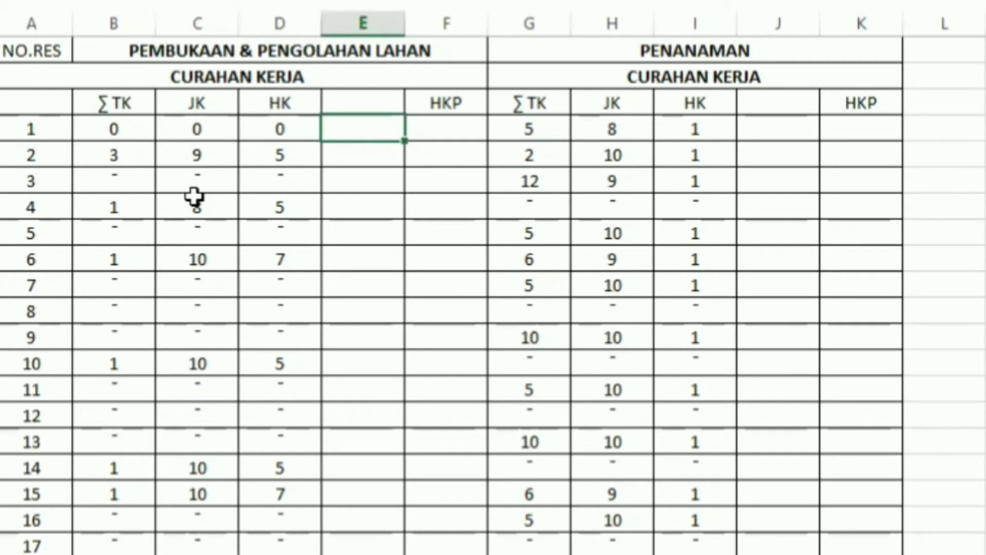
left_click(362, 157)
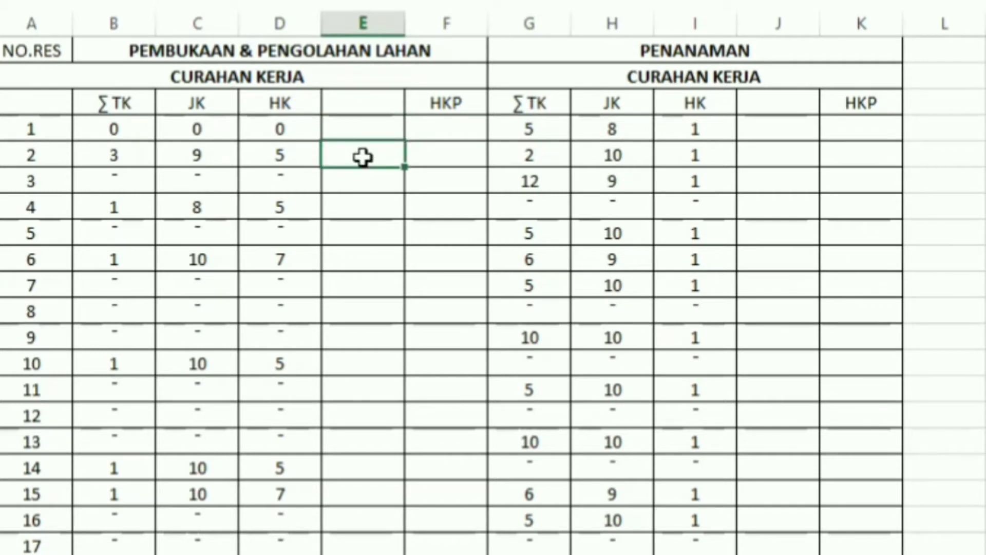
type("=")
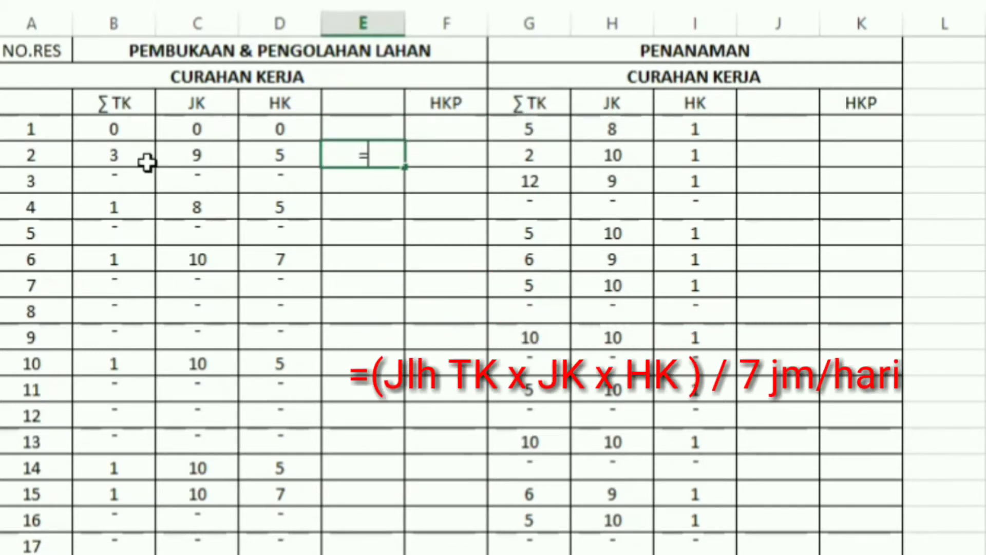
left_click(126, 155)
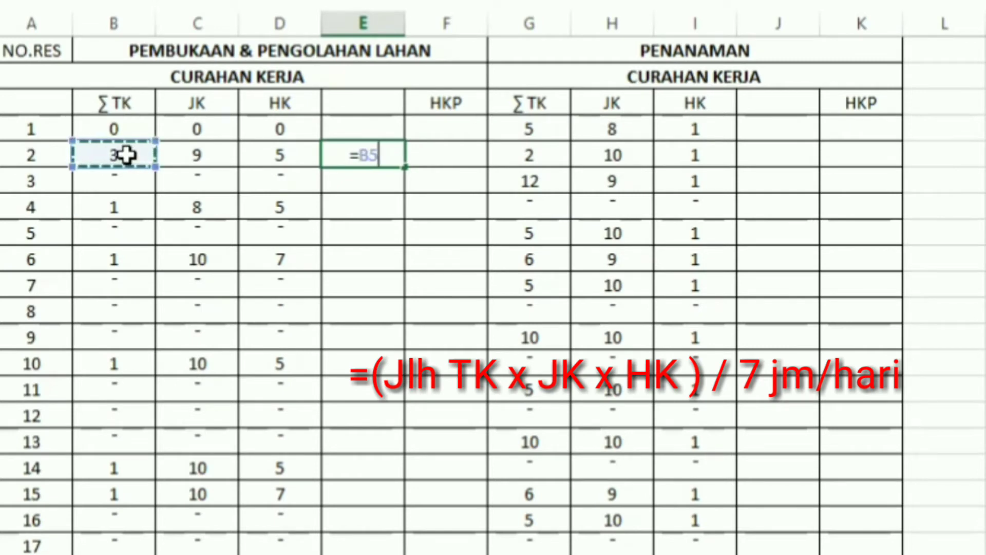
type("*")
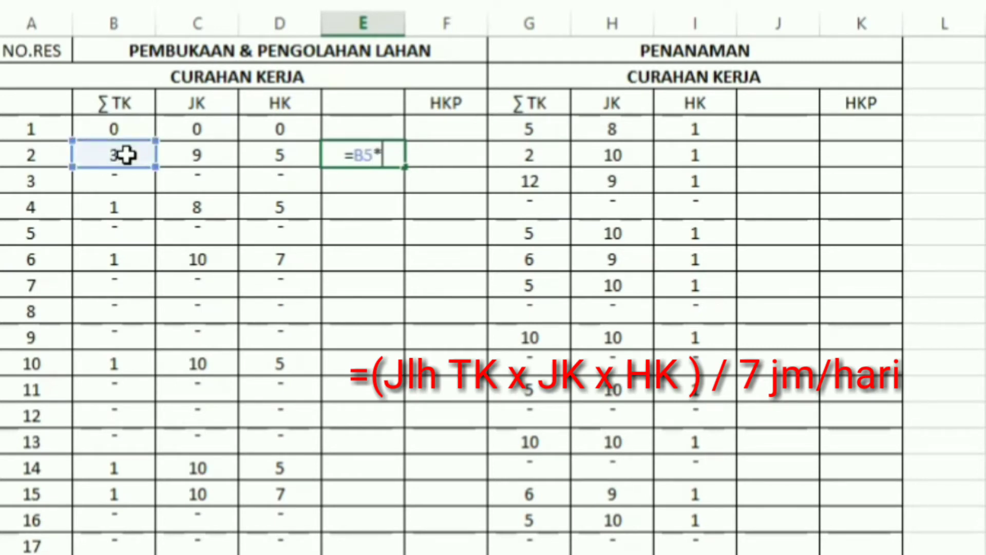
left_click(195, 155)
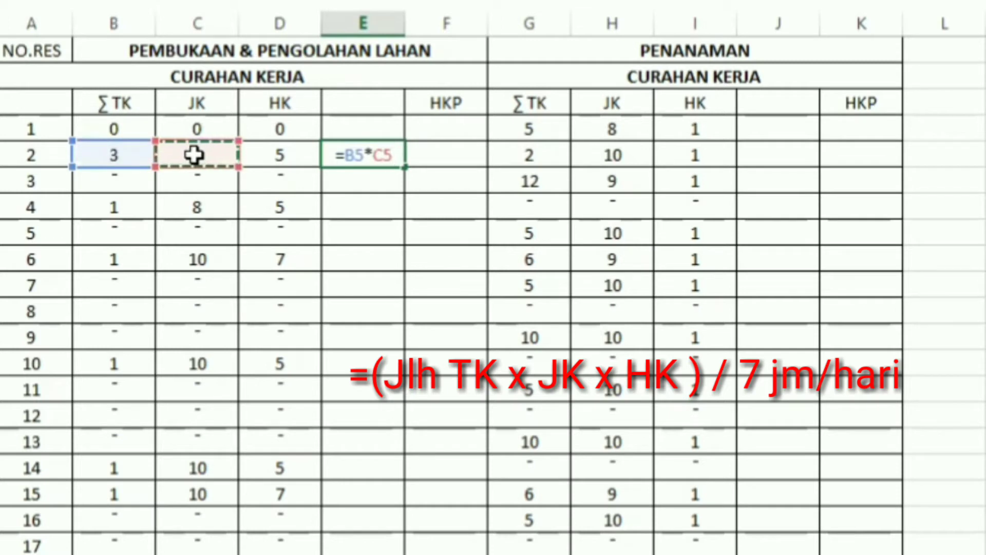
type("*")
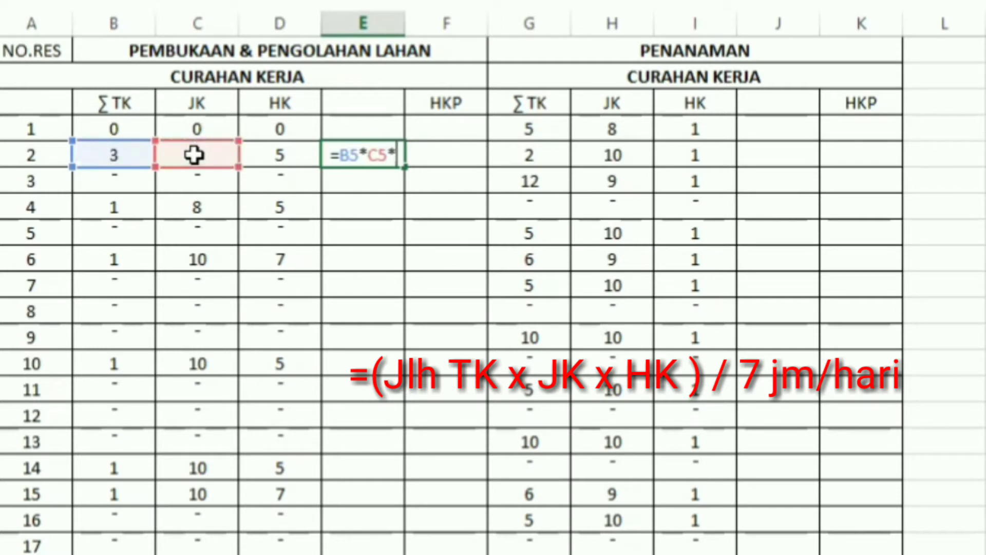
left_click(289, 156)
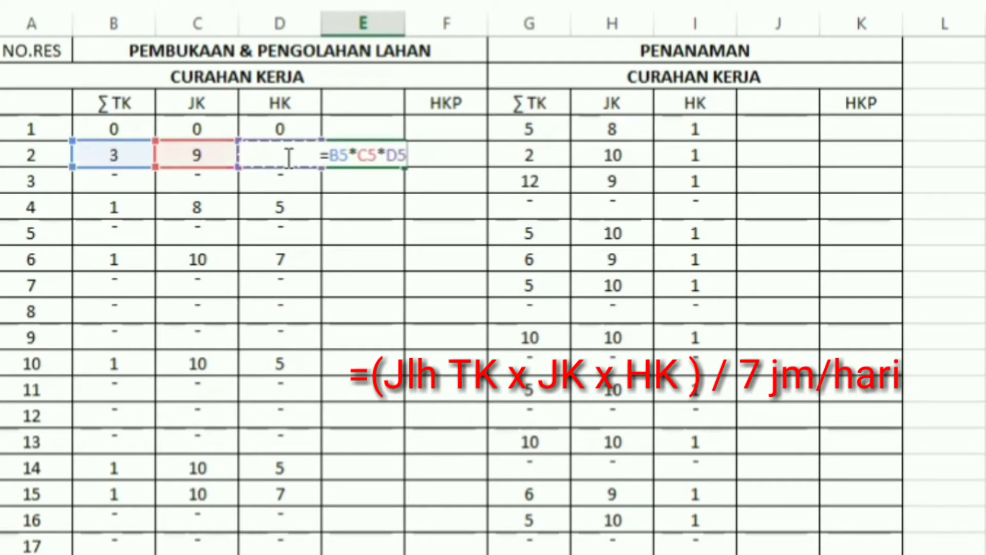
type("/")
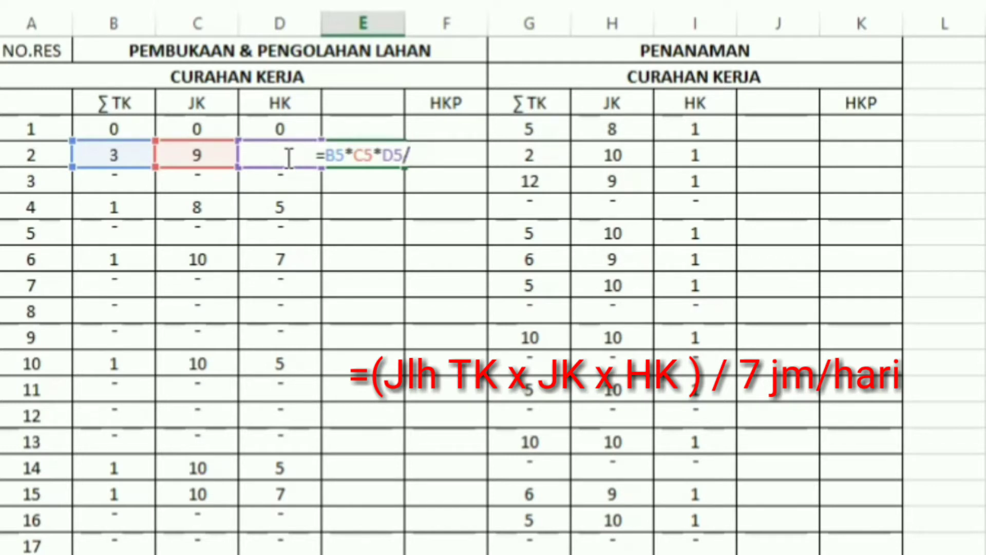
type("7")
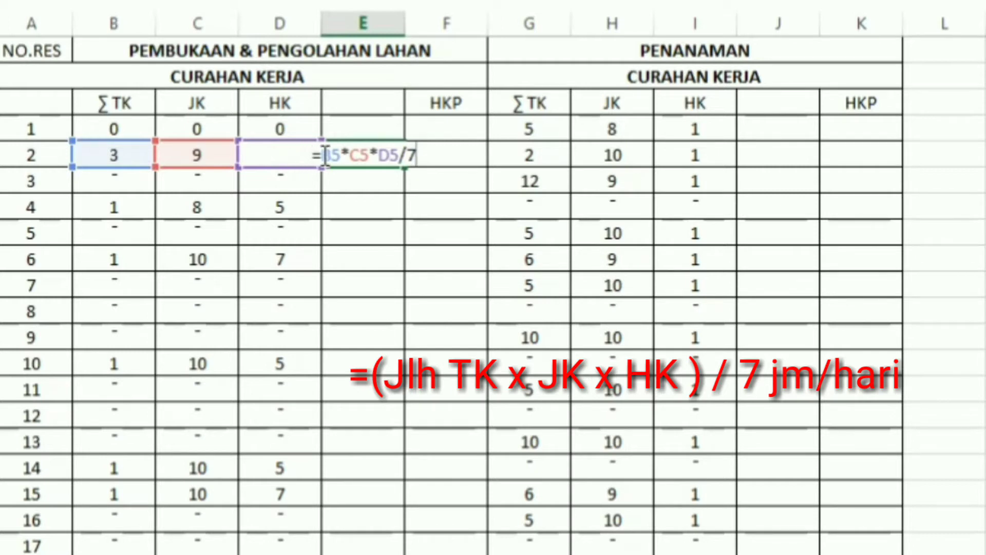
type("(")
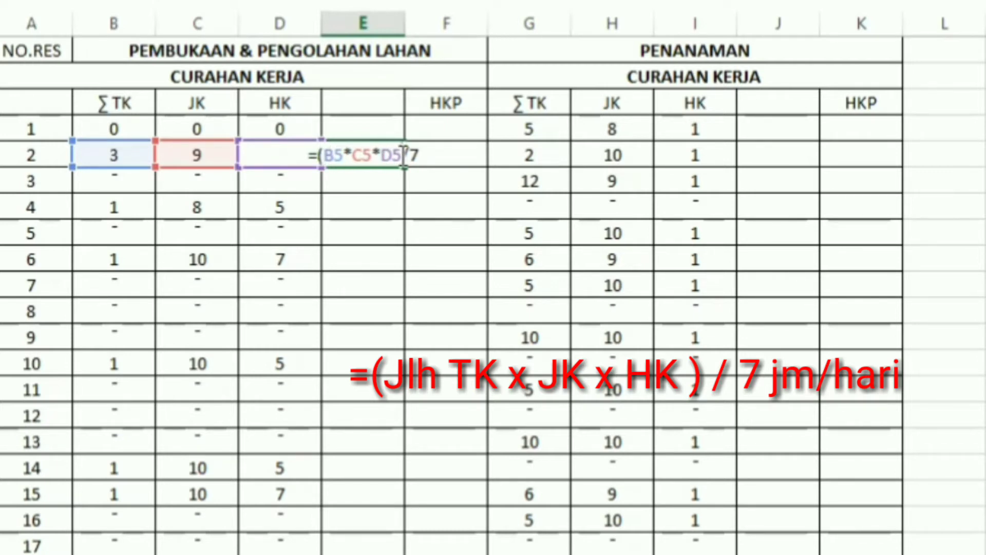
type(")")
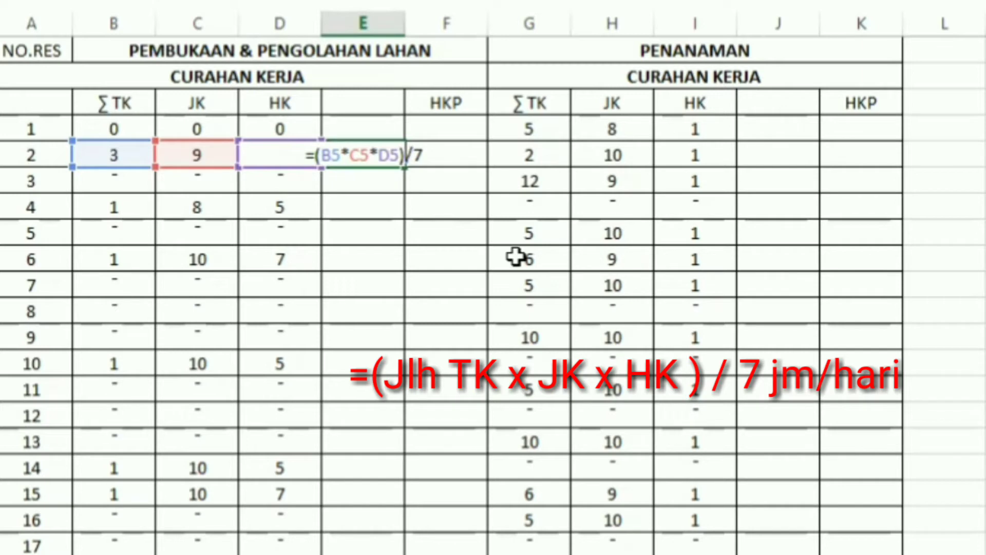
key("Return")
key("Return")
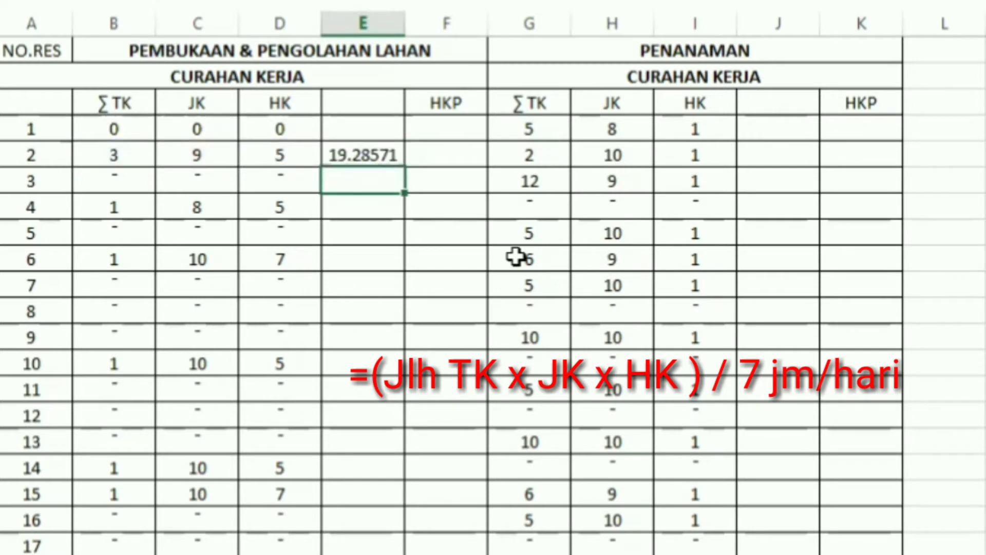
Enter =E5*1 in F5 so respondent 2's HKP shows 19.28571
left_click(442, 157)
type("=")
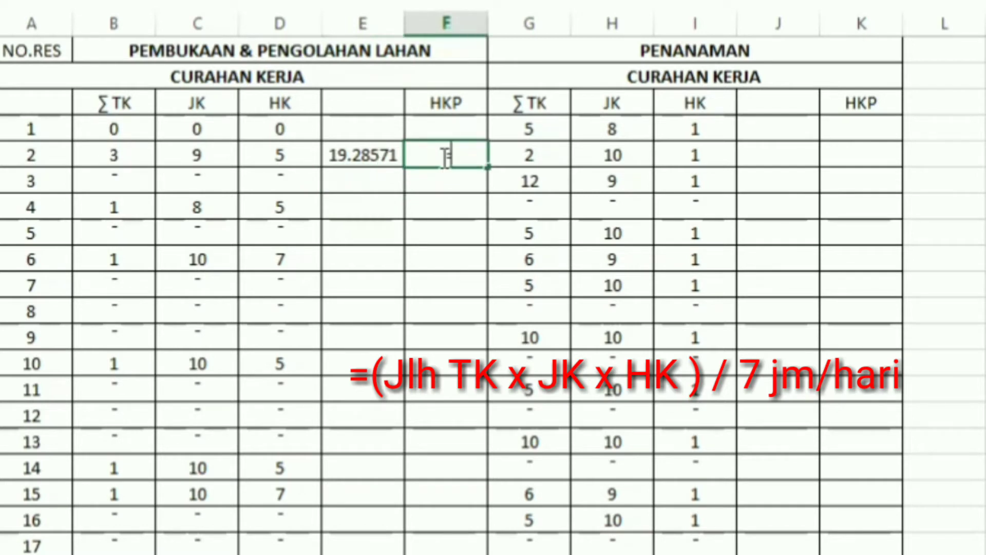
left_click(360, 157)
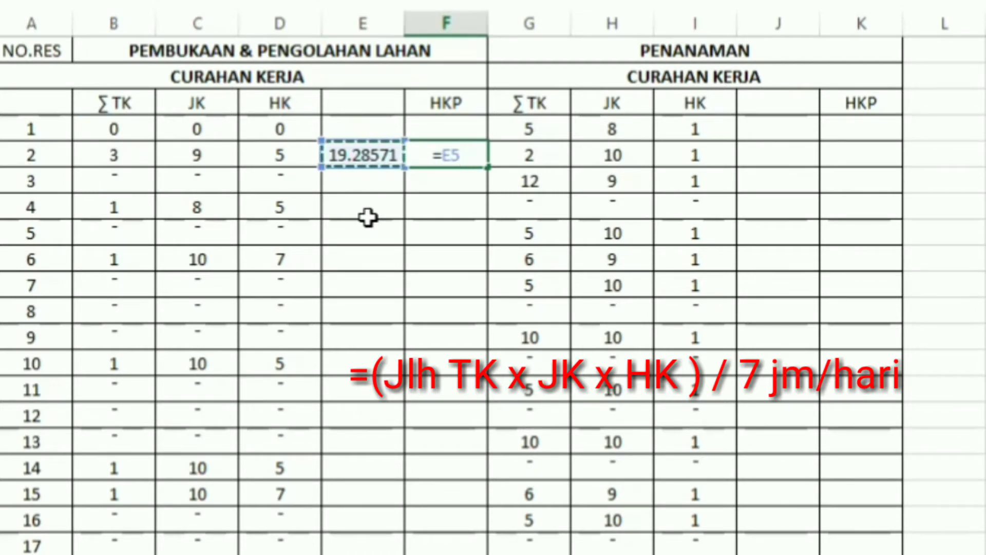
type("*")
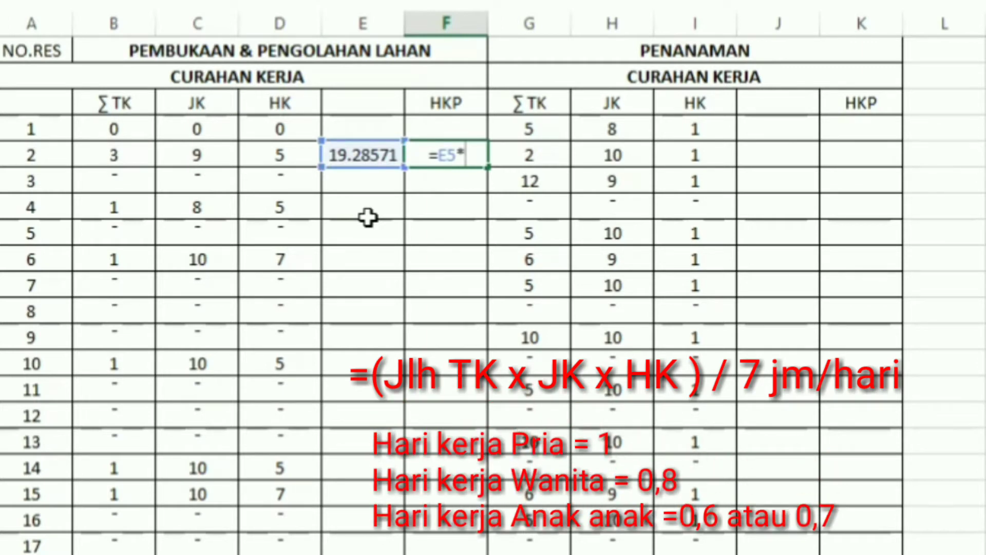
type("1")
key("Return")
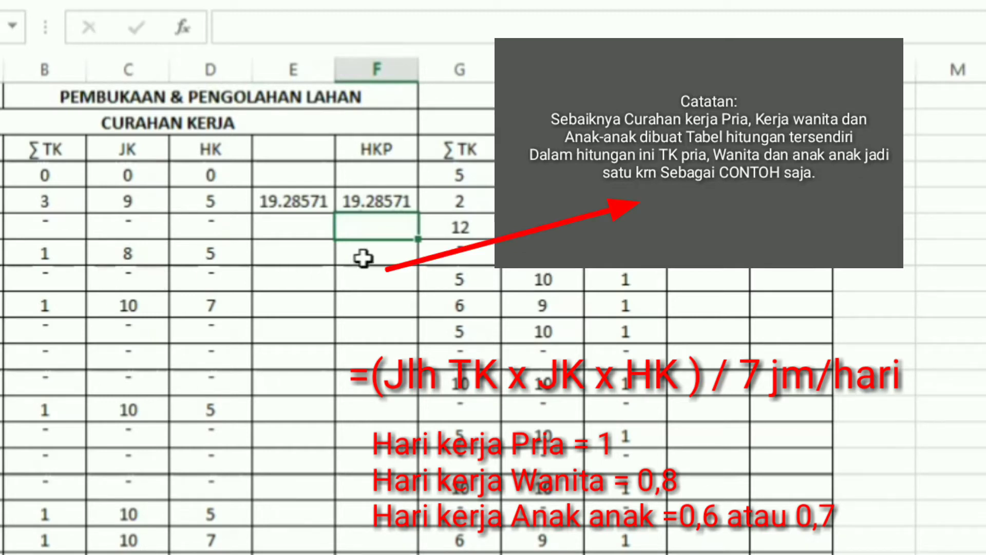
Enter =(B7*C7*D7)/7 in E7 so respondent 4's work-day value shows 5.714286
left_click(297, 259)
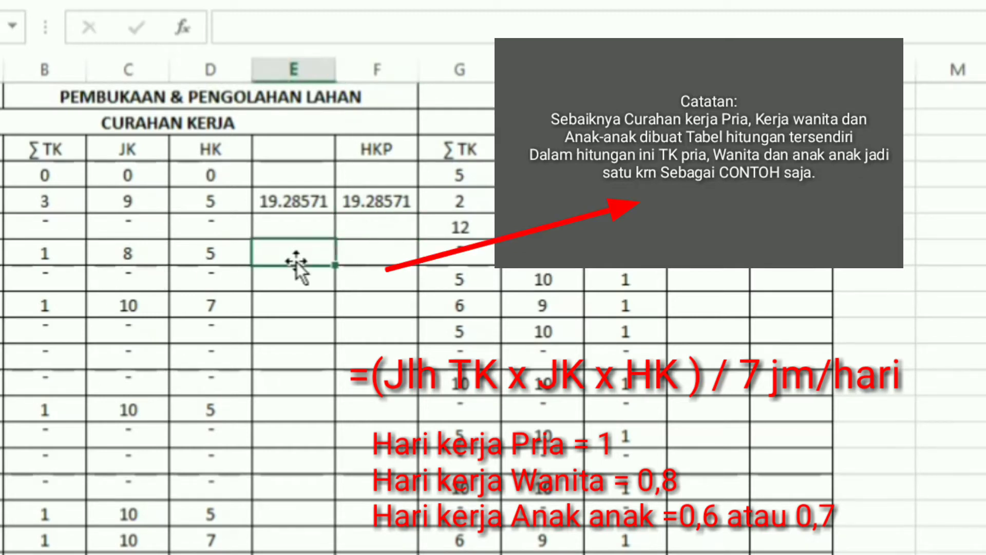
double_click(297, 262)
type("=")
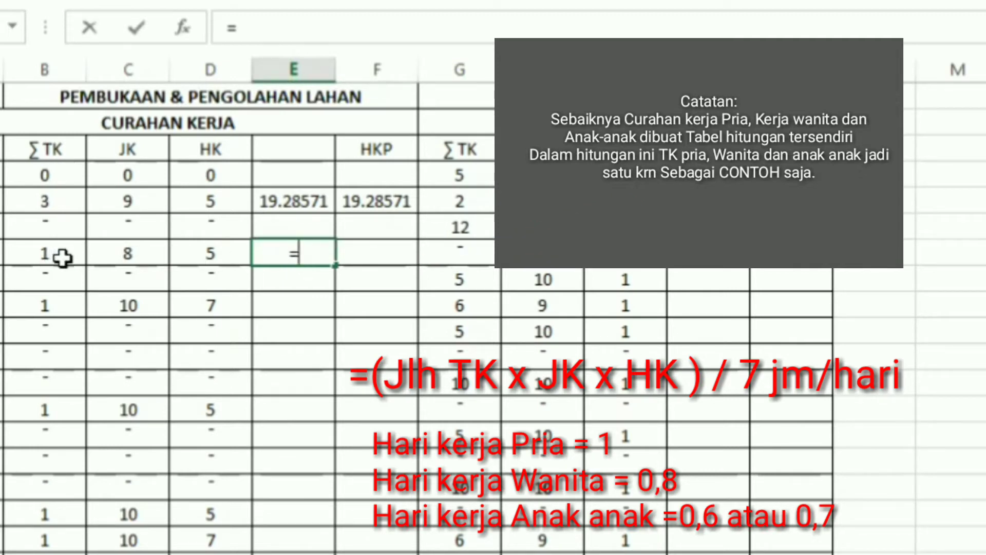
left_click(60, 254)
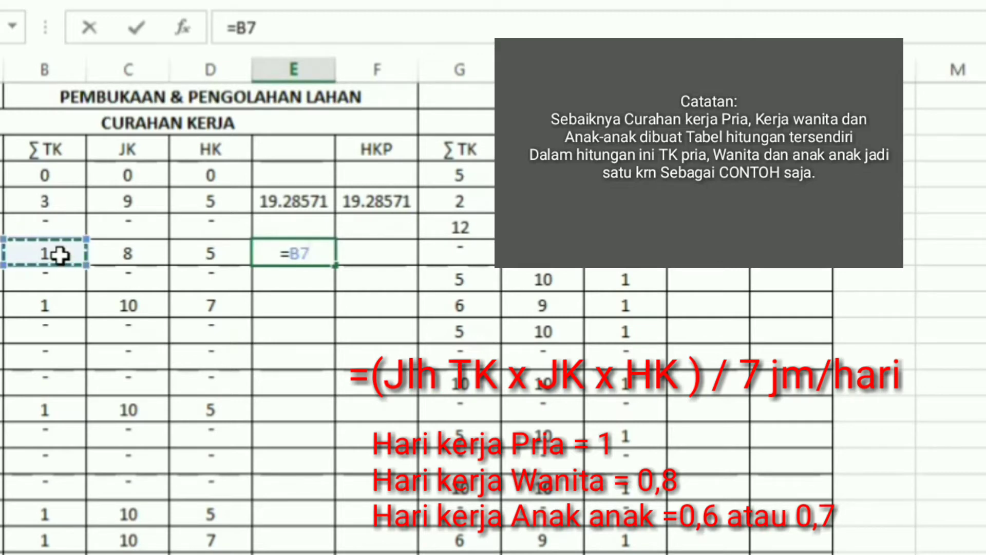
type("*")
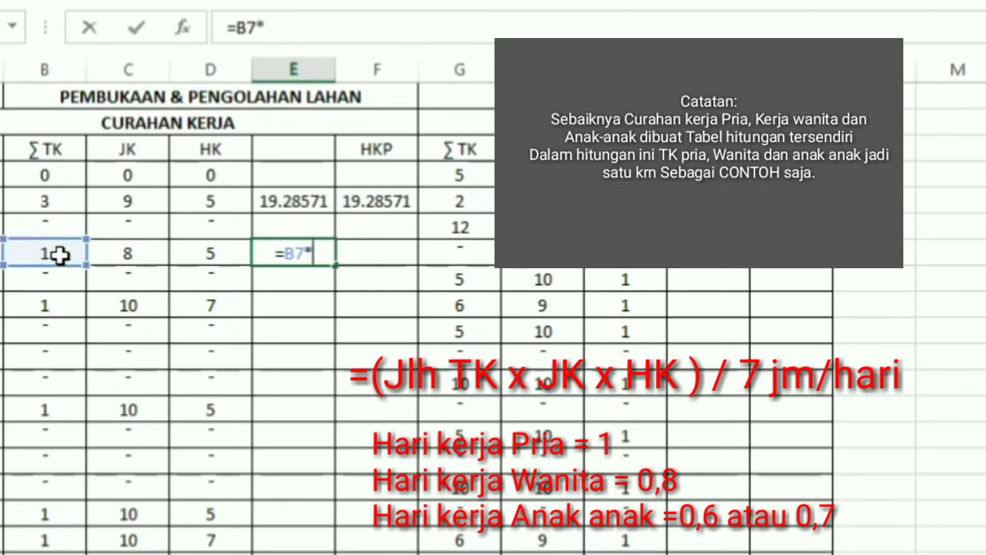
left_click(138, 254)
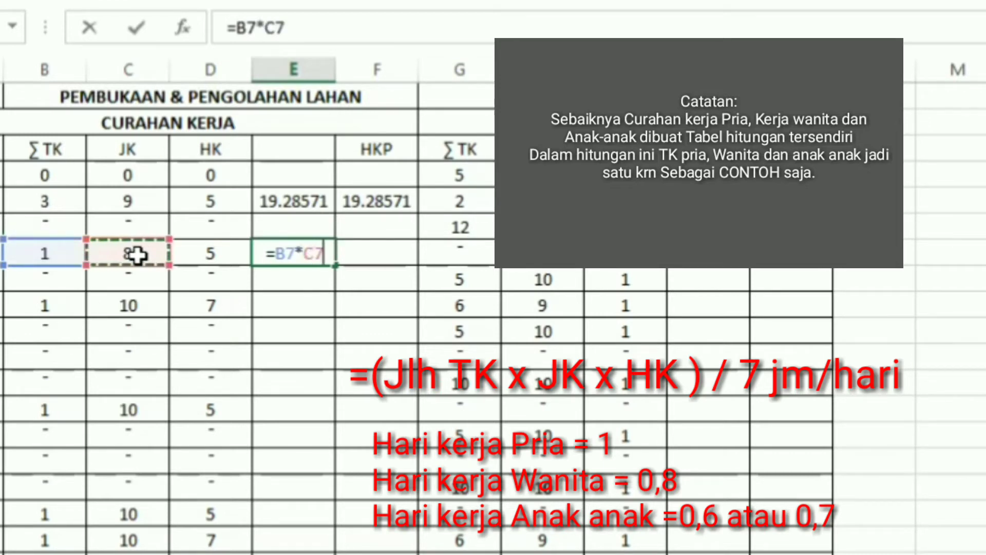
type("*")
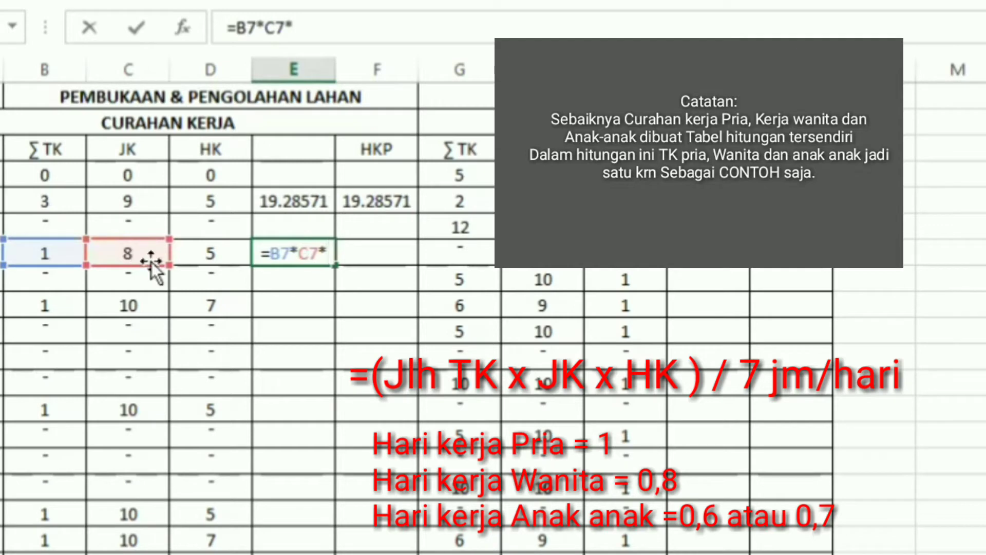
left_click(223, 255)
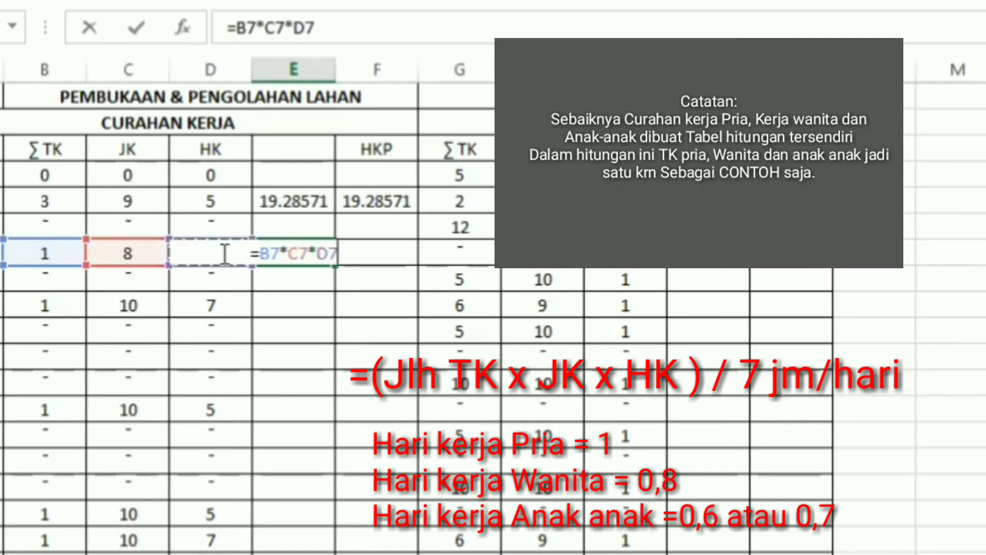
type("/")
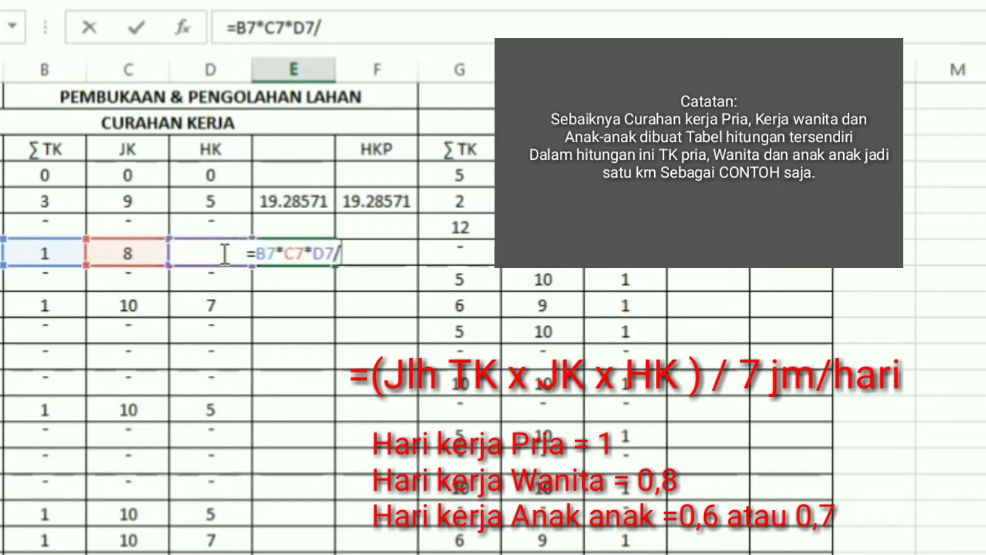
type("7")
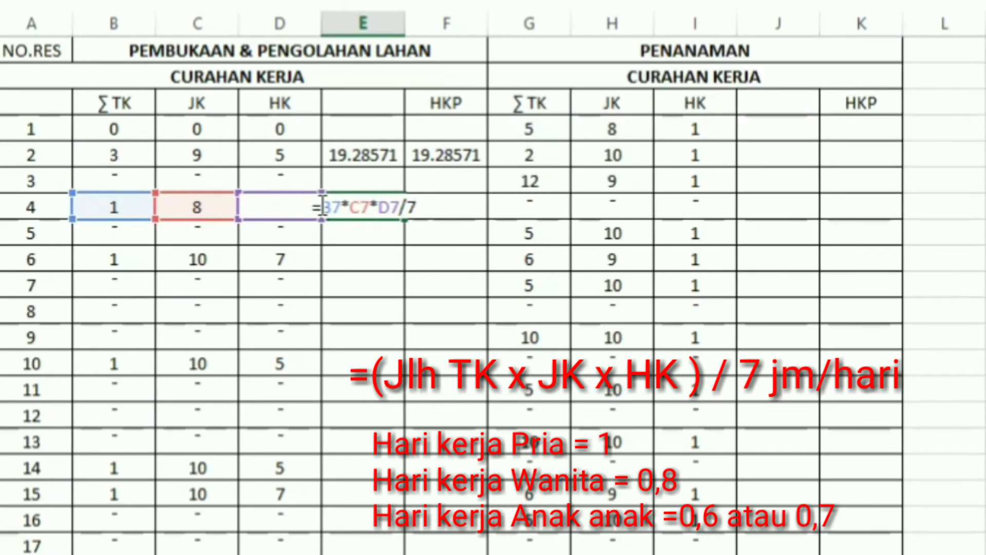
type("(")
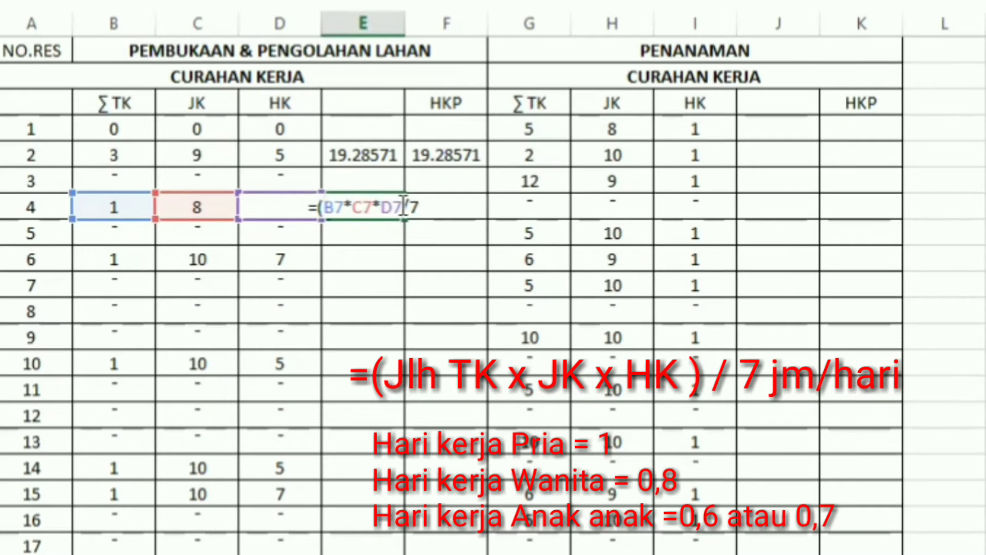
type(")")
key("Return")
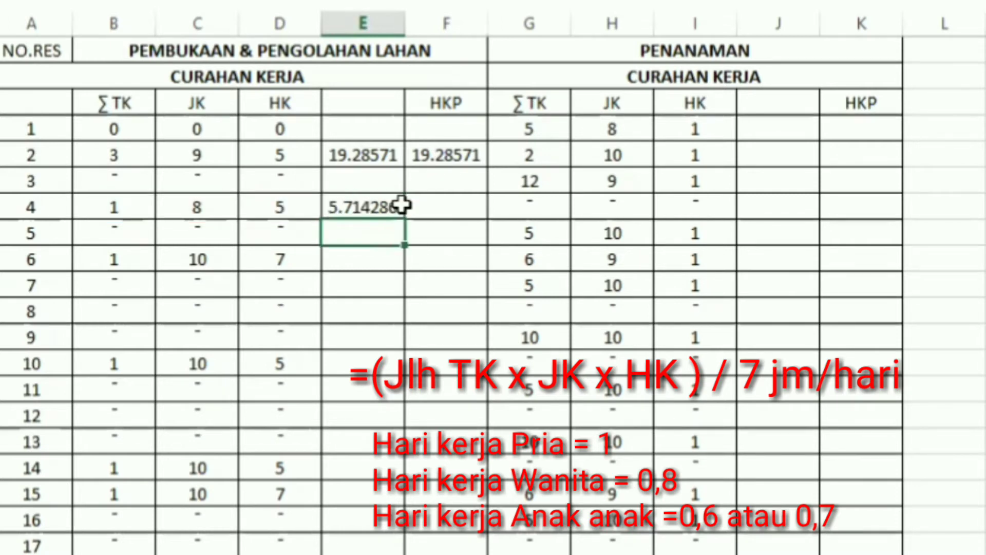
Enter =E7*0.8 in F7, fixing the comma decimal, so respondent 4's HKP shows 4.571429
left_click(430, 204)
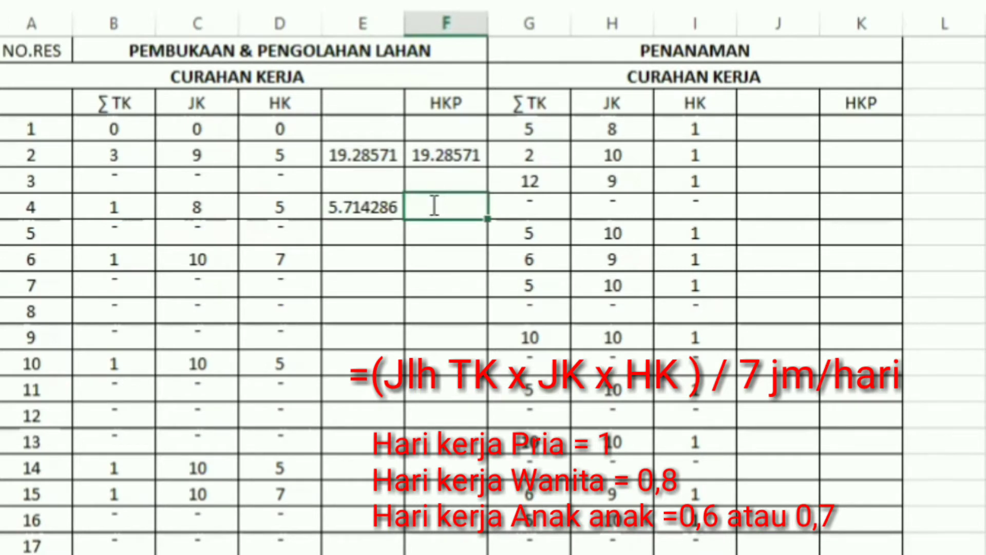
type("=")
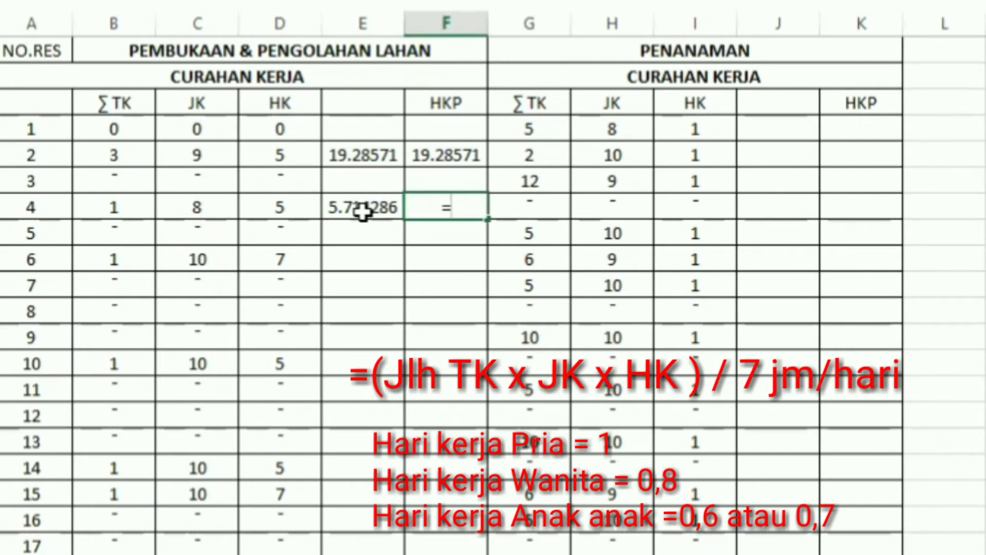
left_click(363, 210)
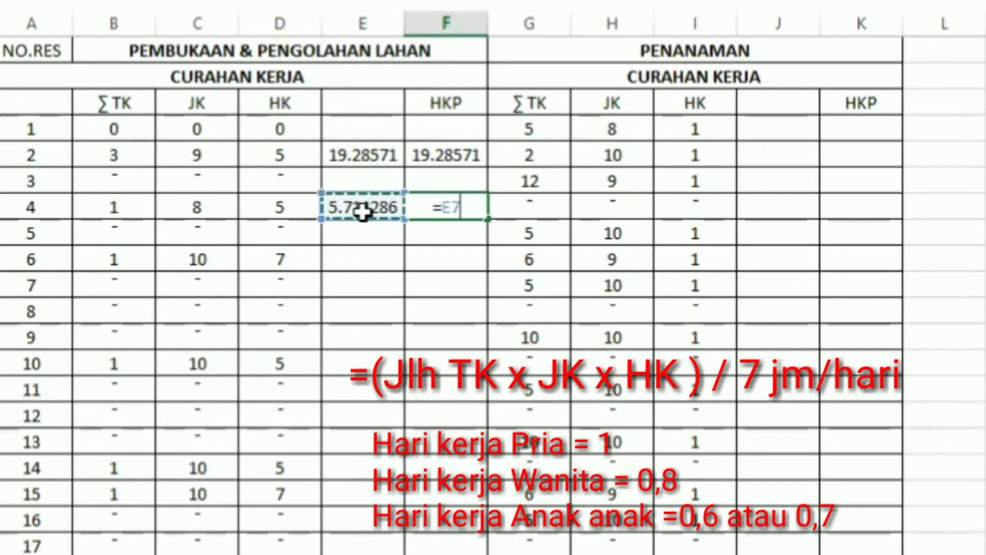
type("*")
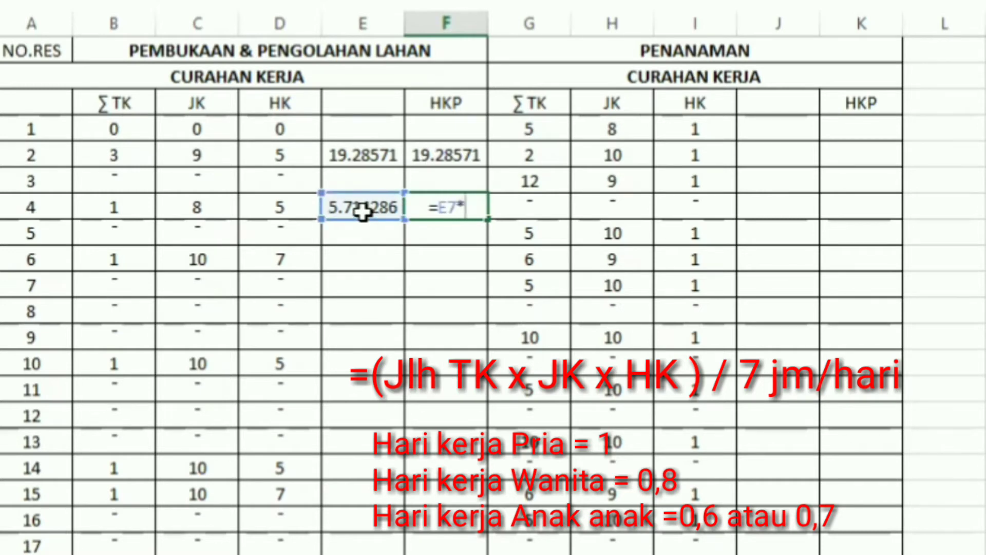
type("0")
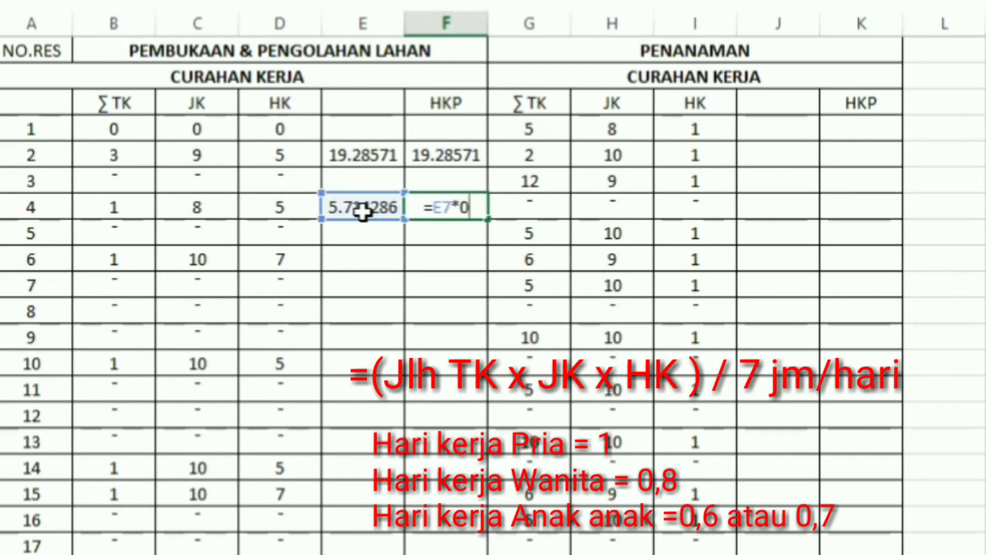
type(",8")
key("Return")
key("Return")
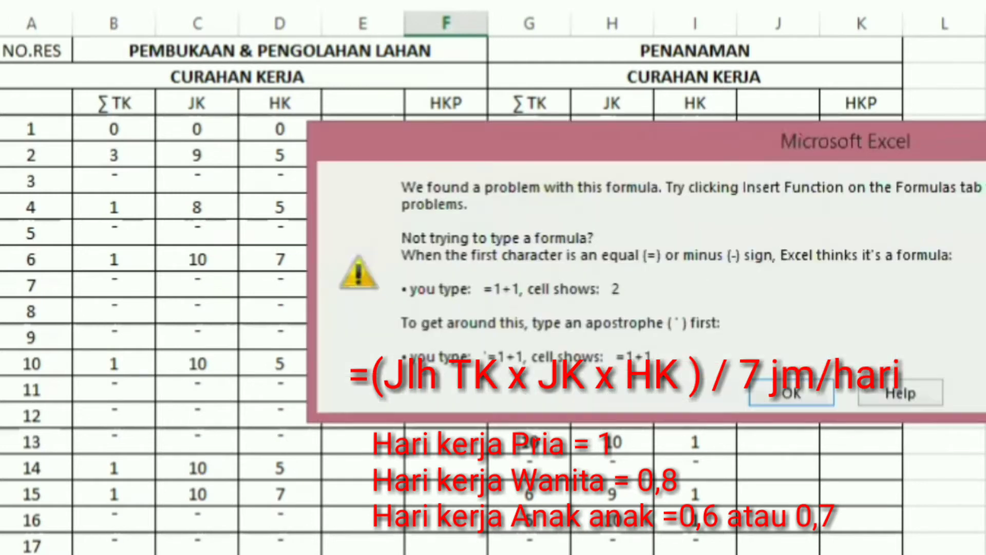
key("Return")
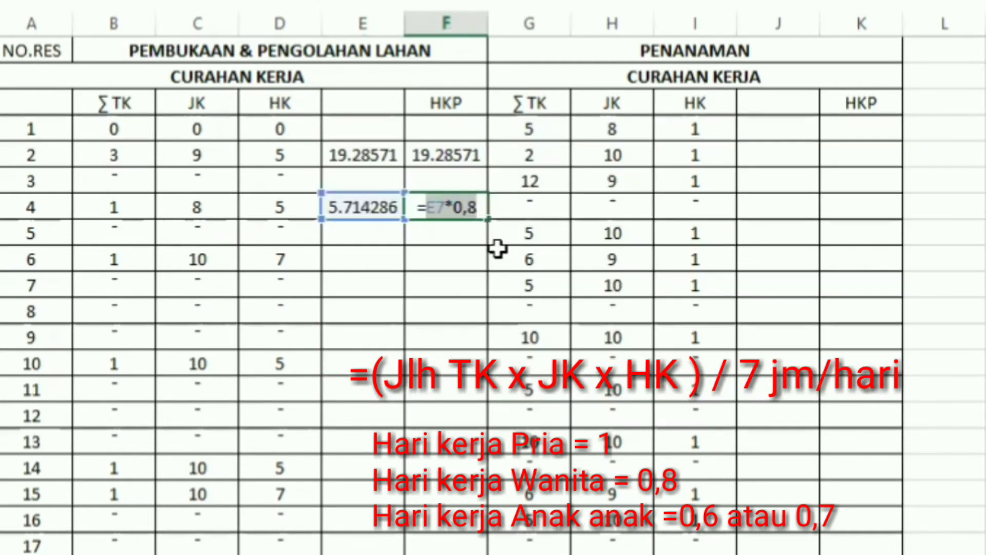
left_click(473, 209)
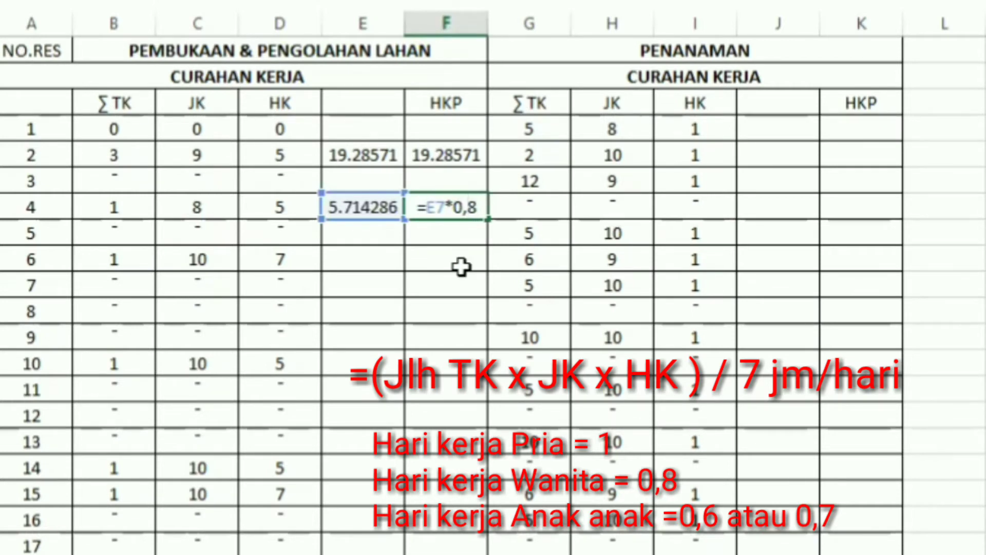
key("BackSpace")
type(".")
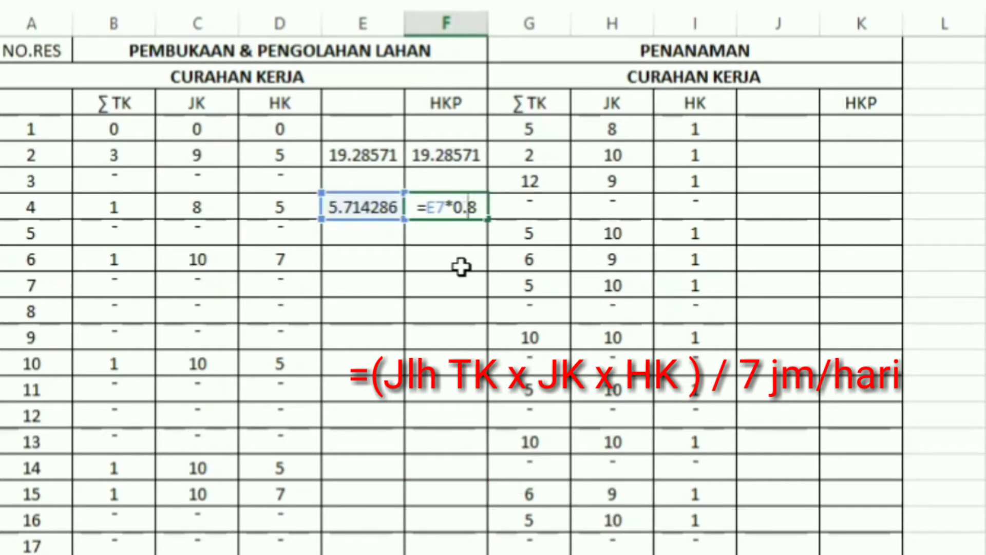
key("Return")
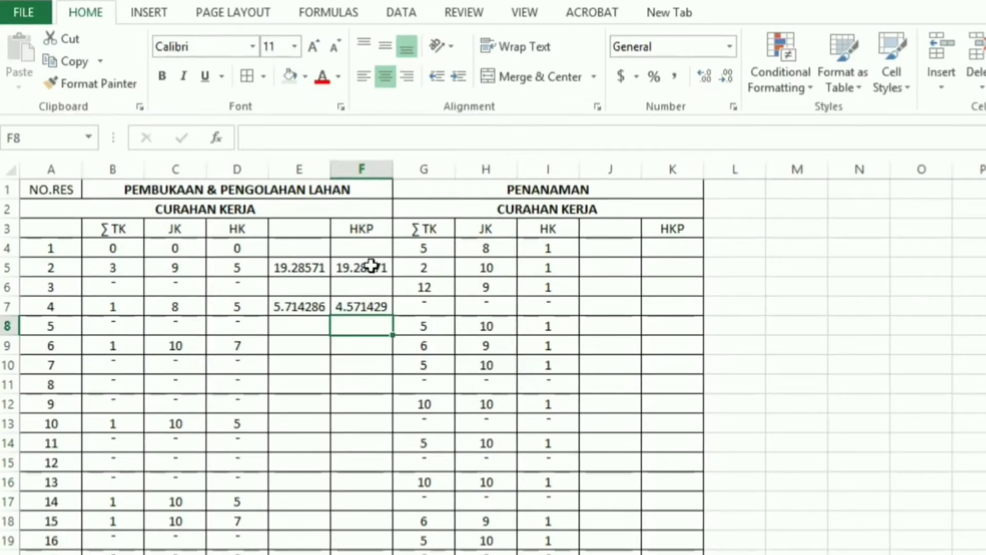
Format HKP cells F5:F7 as Number with 1 decimal place
left_click_drag(371, 267, 369, 305)
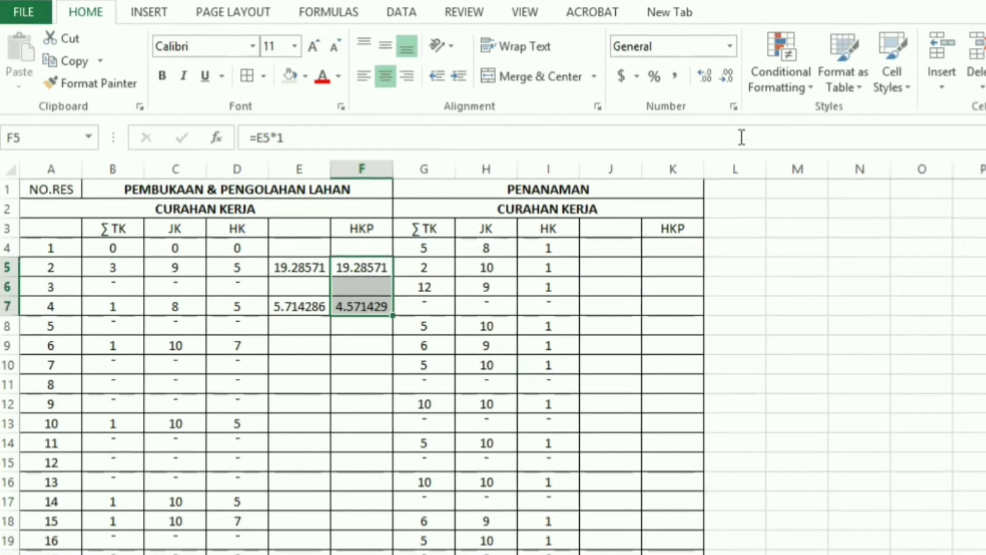
left_click(733, 107)
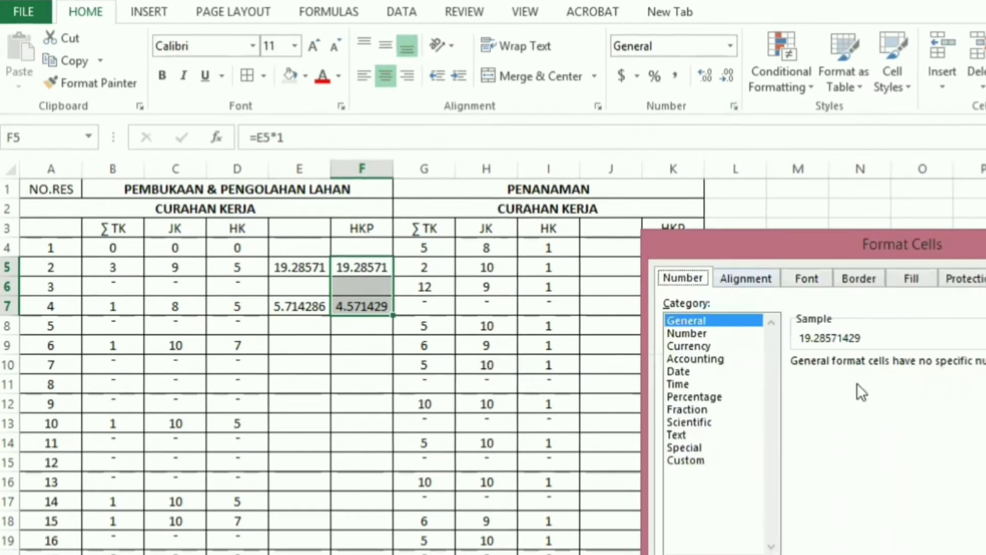
left_click(702, 335)
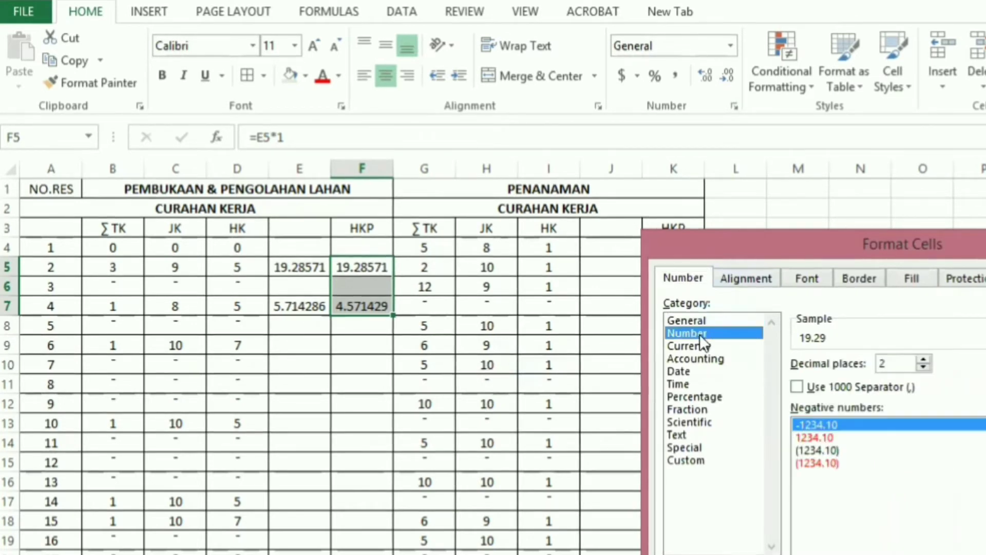
left_click(924, 367)
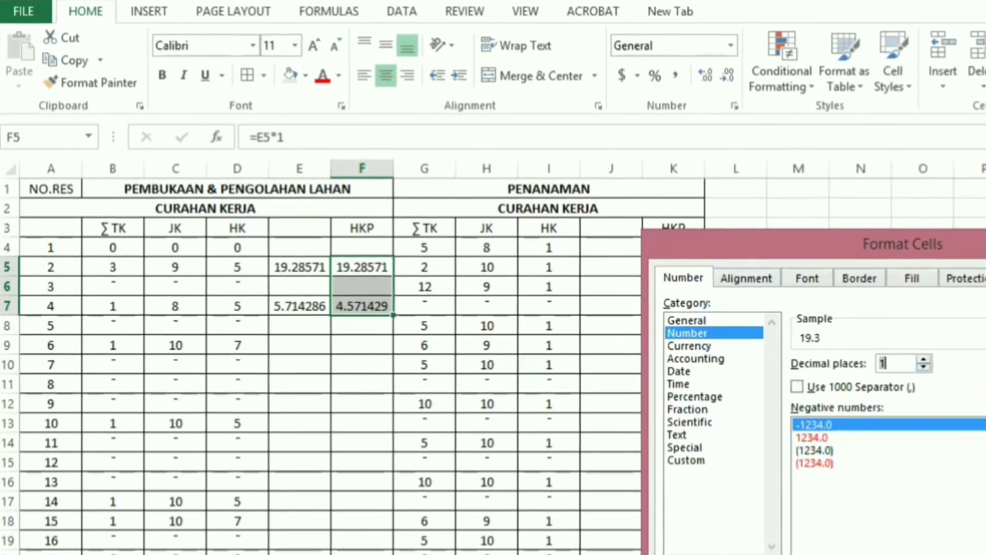
key("Return")
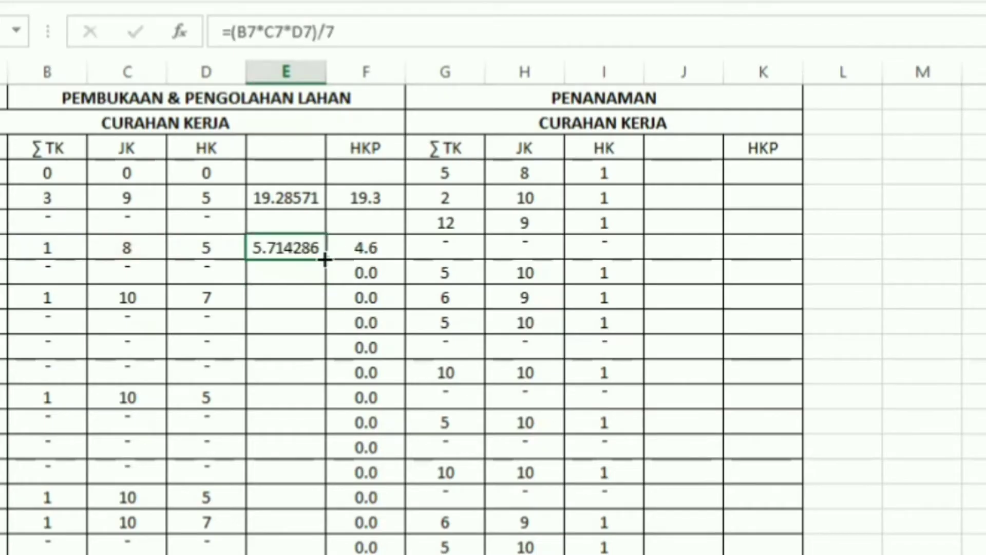
Fill the E7 formula down column E and clear #VALUE! errors in E8, E10:E12, E14:E16, E19
left_click_drag(325, 260, 325, 553)
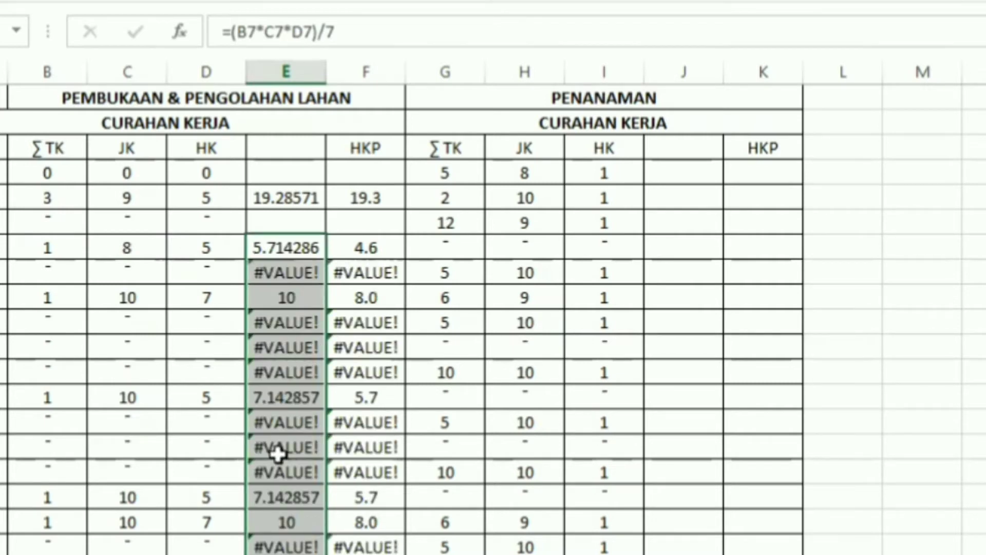
left_click(292, 272)
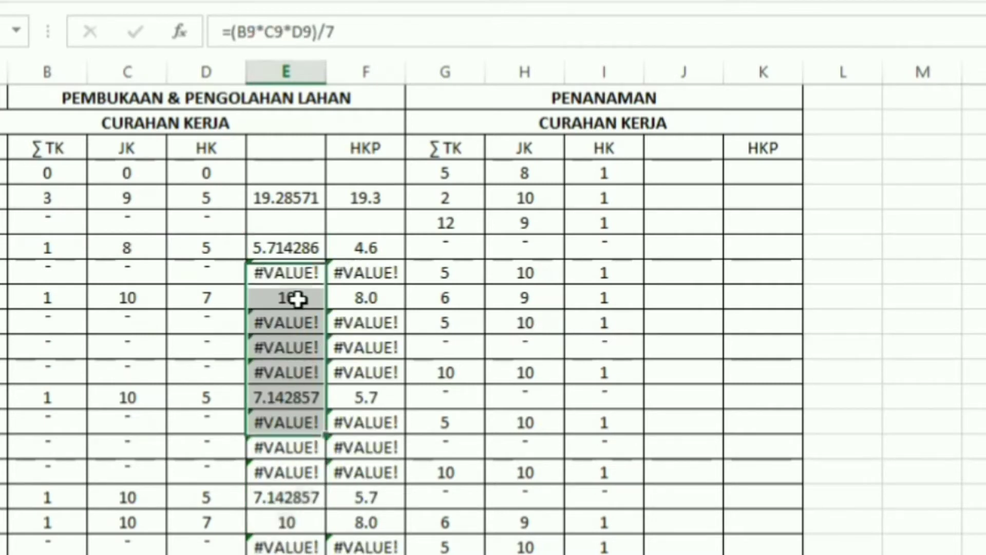
key("Delete")
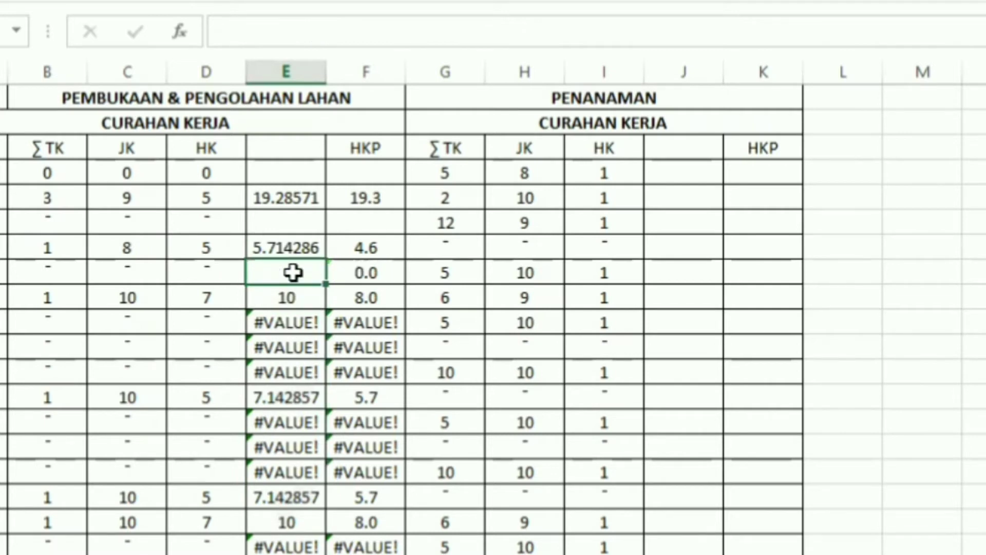
left_click_drag(286, 322, 286, 369)
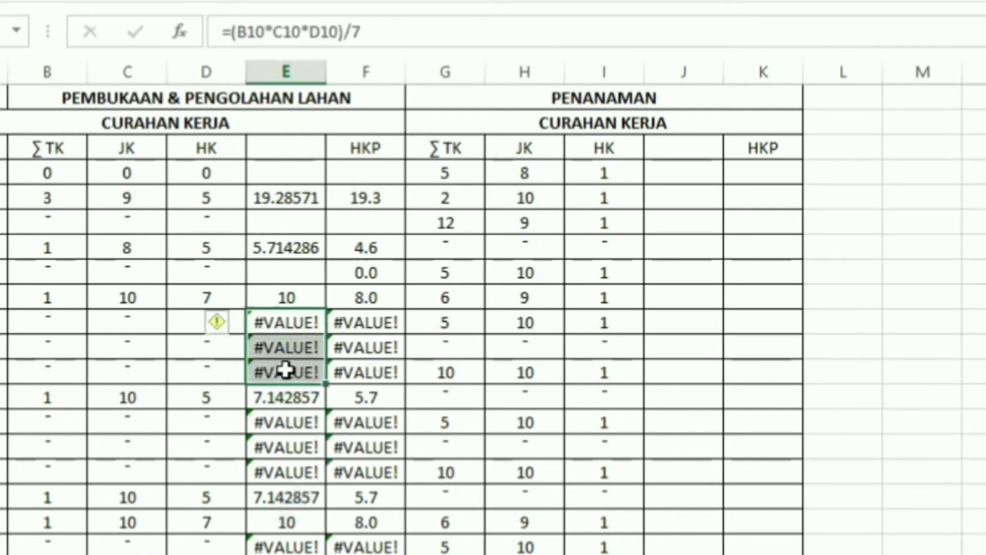
key("Delete")
left_click_drag(284, 422, 282, 462)
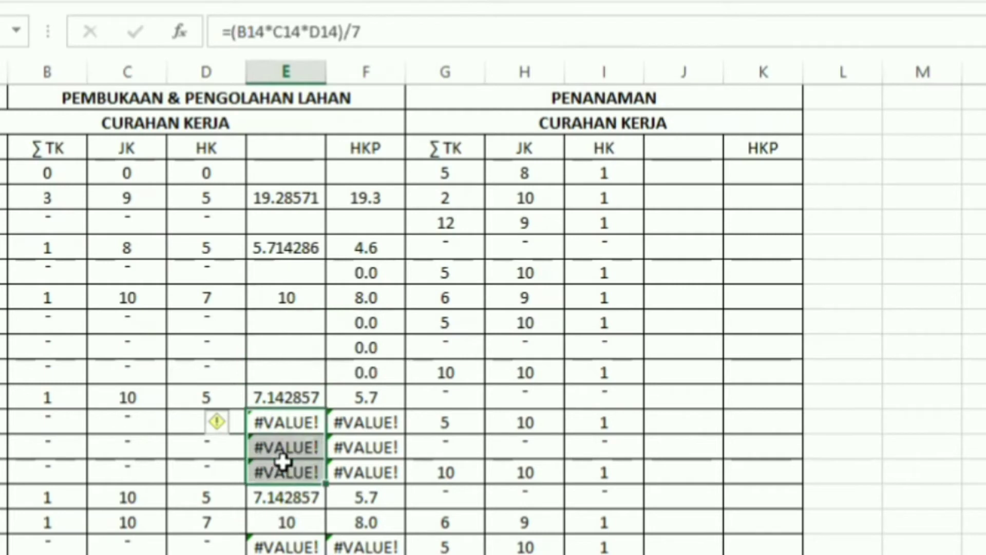
key("Delete")
left_click(283, 546)
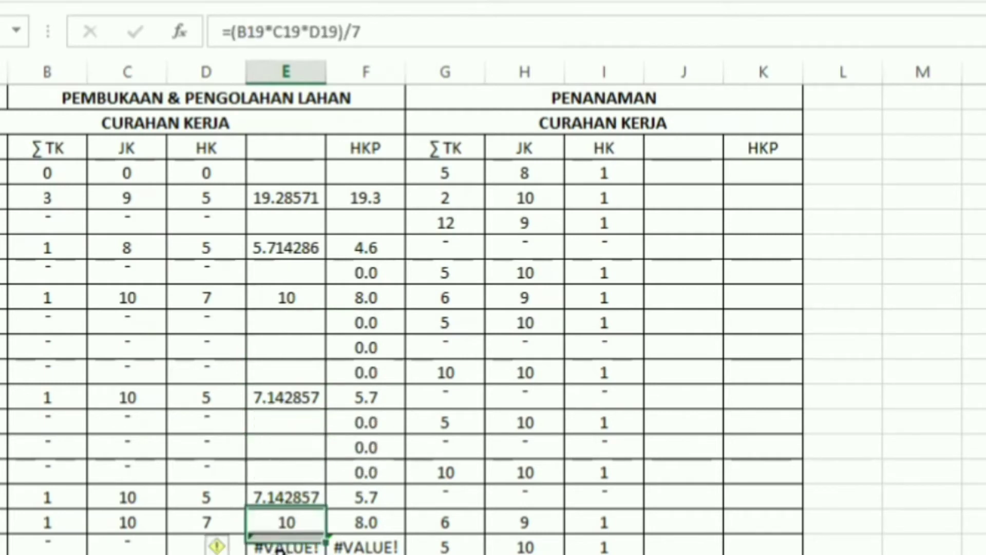
key("Delete")
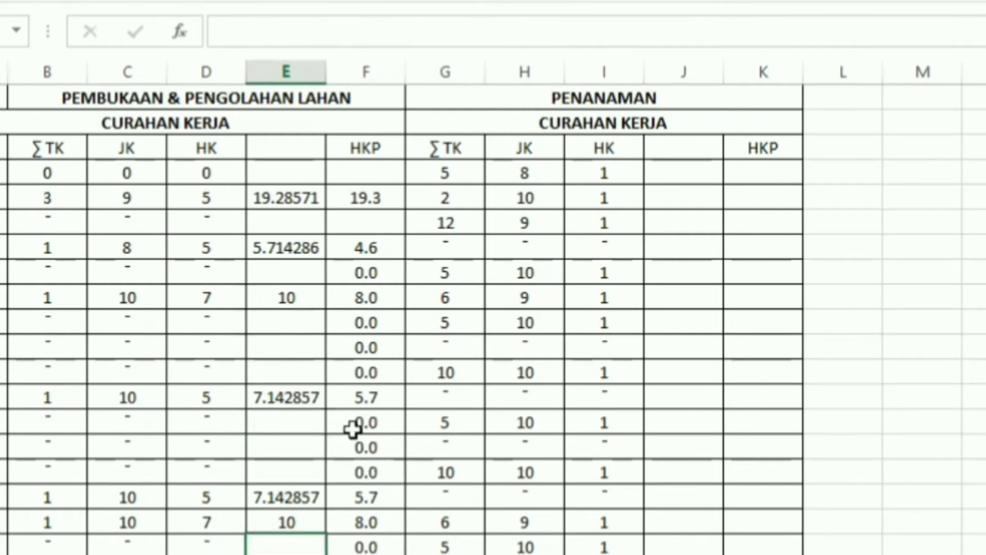
Change F9's formula to =E9*1 so respondent 6's HKP reads 10.0
left_click(368, 299)
double_click(367, 298)
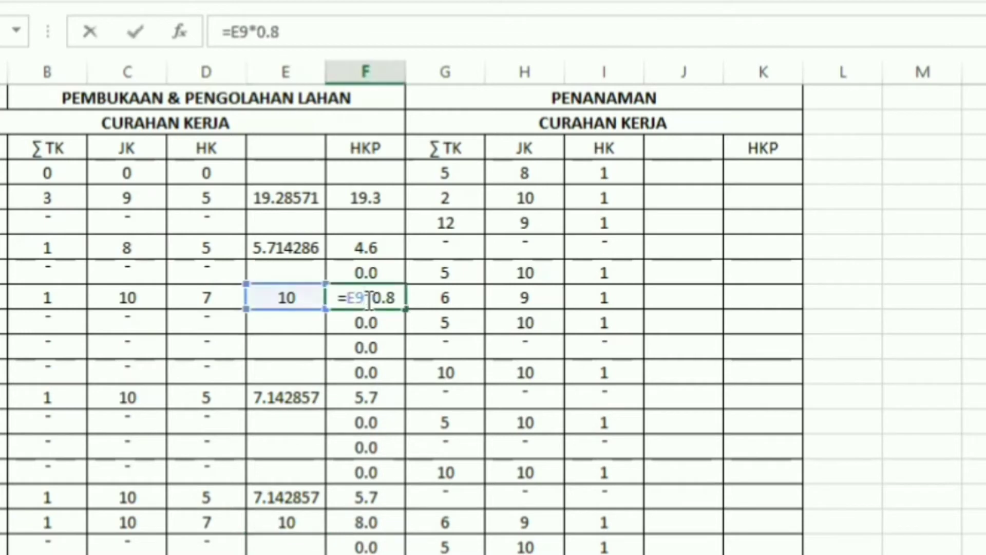
key("Return")
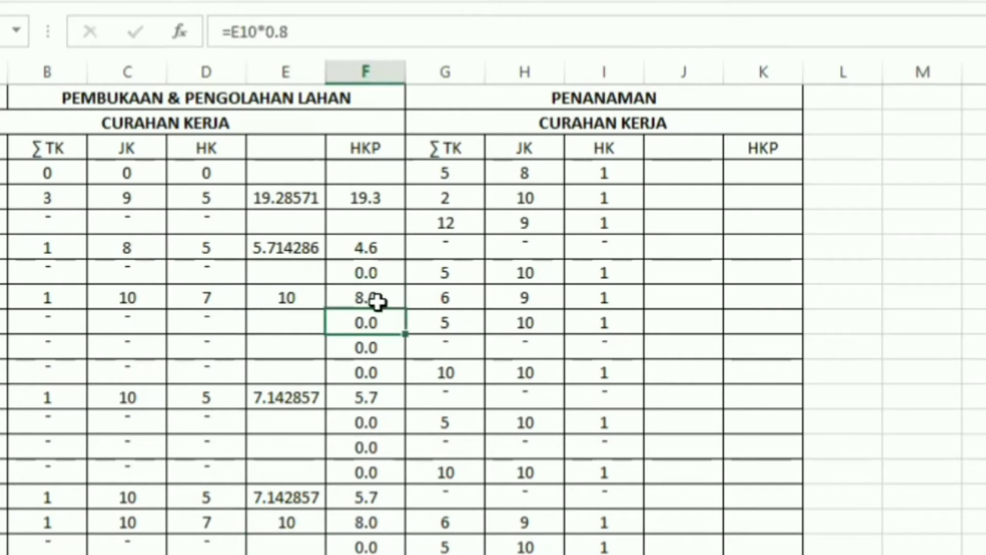
left_click(368, 299)
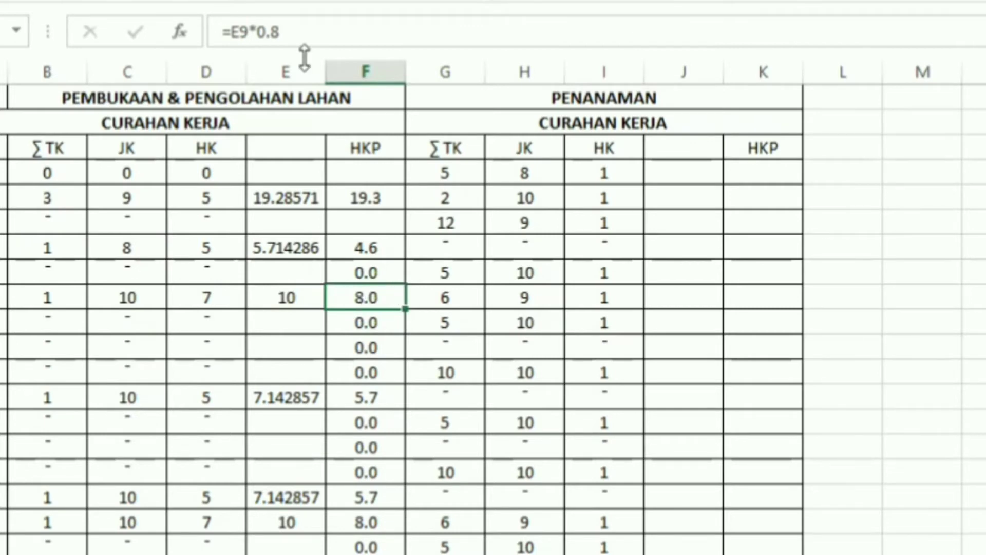
left_click(281, 32)
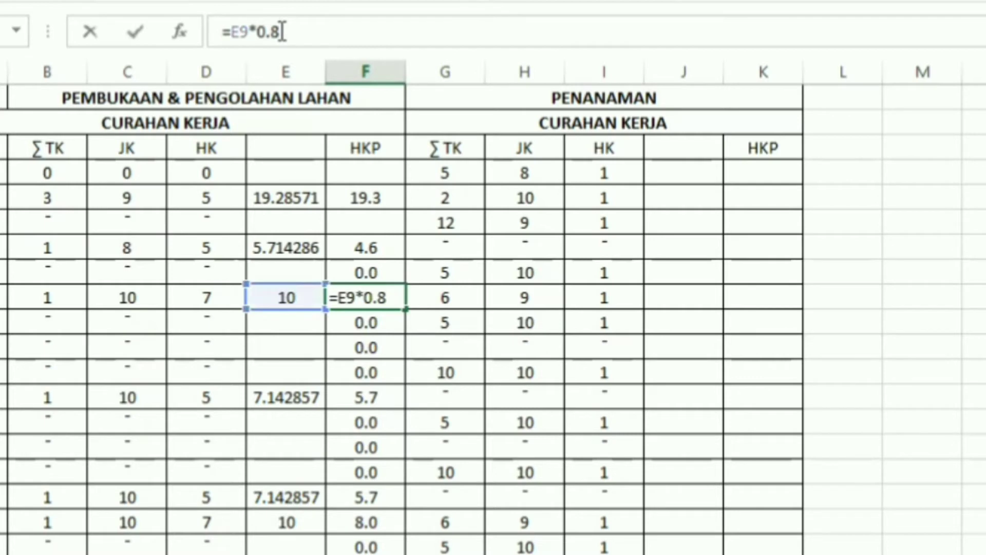
key("BackSpace")
key("BackSpace")
key("BackSpace")
type("1")
key("Return")
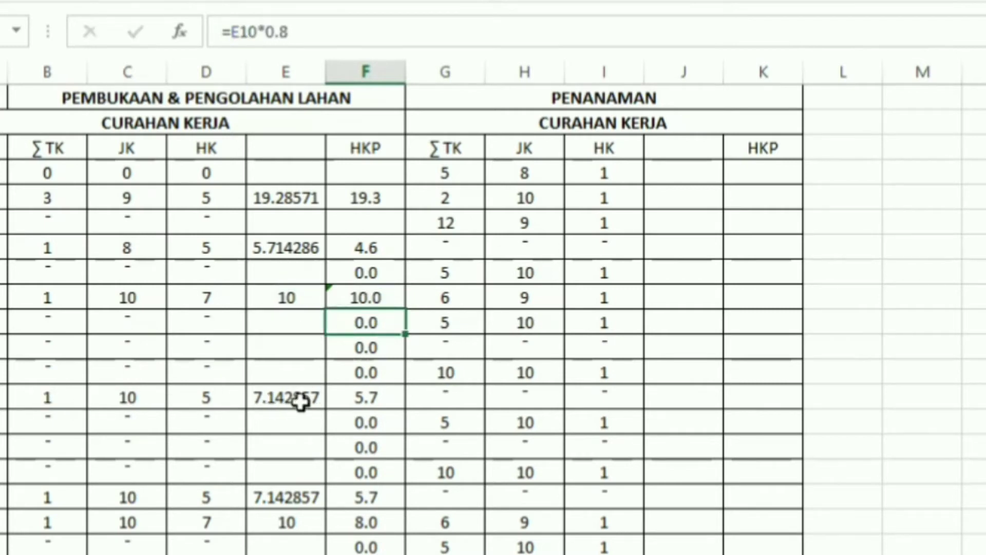
Change F13's factor to 0.7 so respondent 10's HKP reads 5.0
left_click(361, 397)
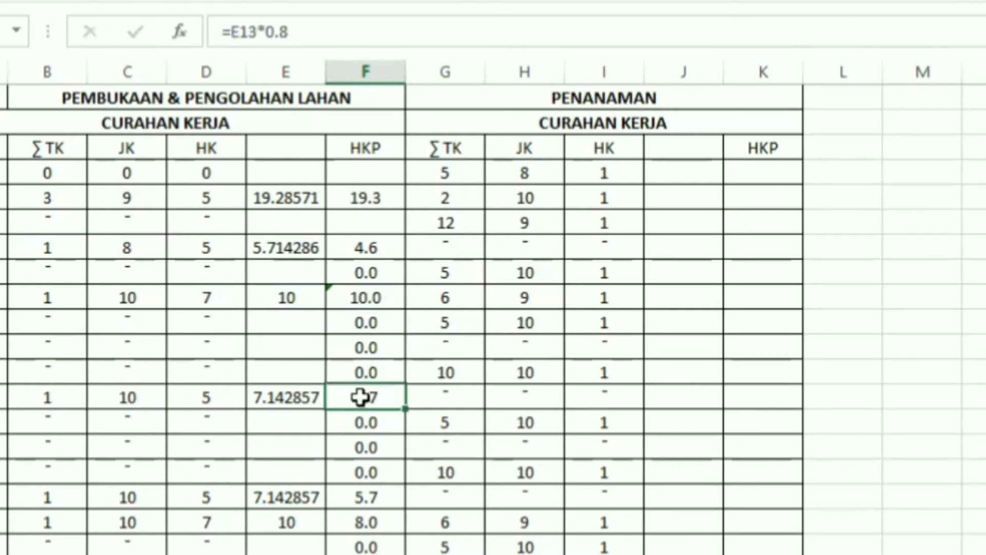
left_click(290, 35)
key("BackSpace")
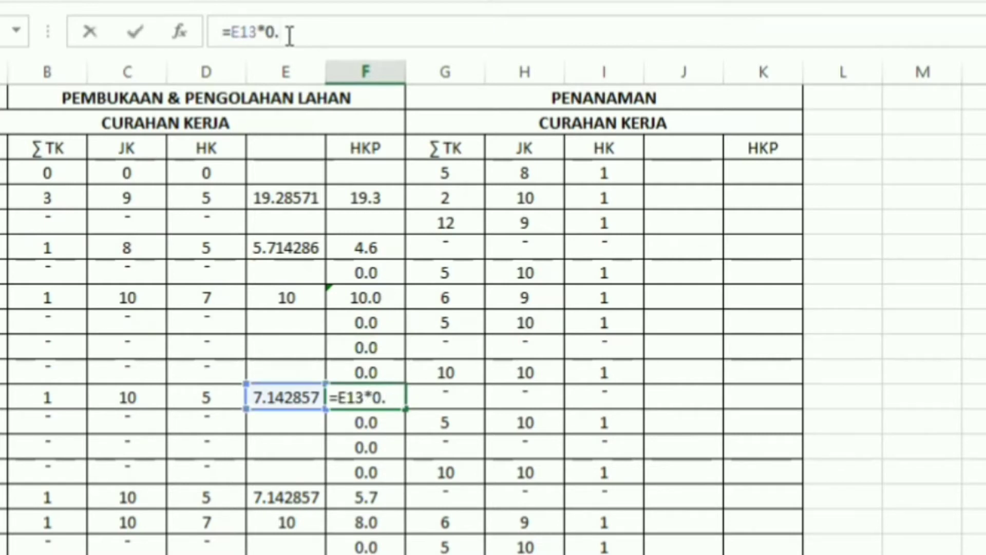
type("7")
key("Return")
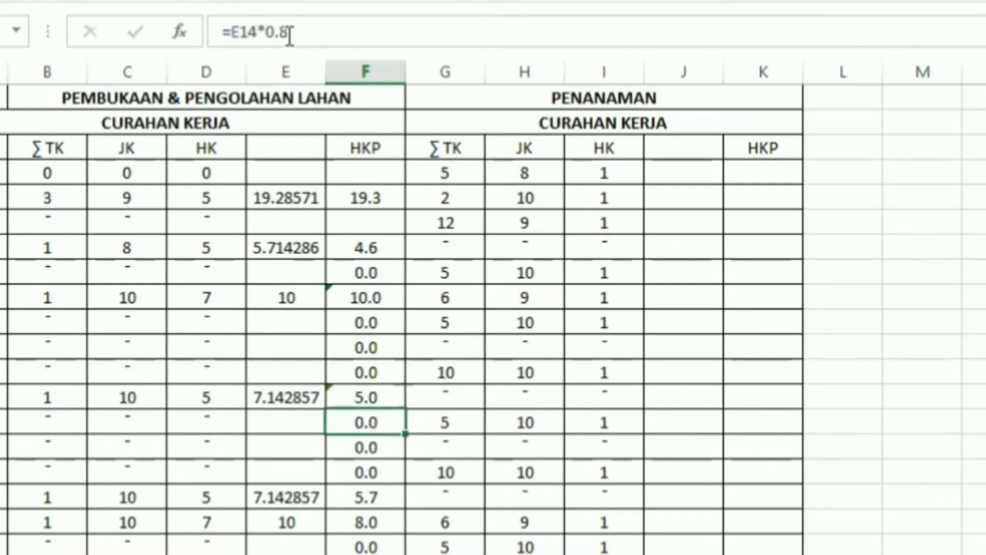
Change F22's formula to =E22*1
left_click(374, 497)
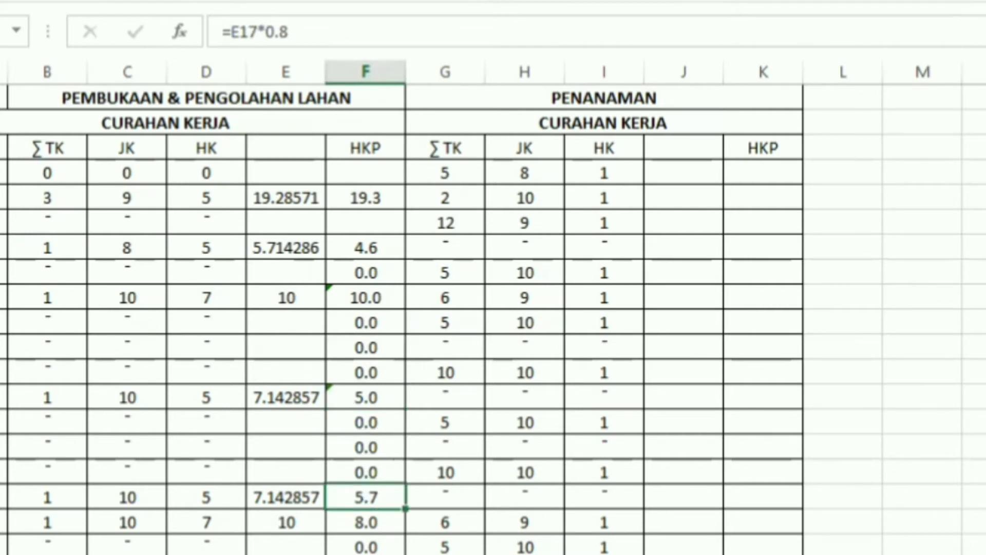
key("Down")
key("Down")
key("Down")
left_click(297, 33)
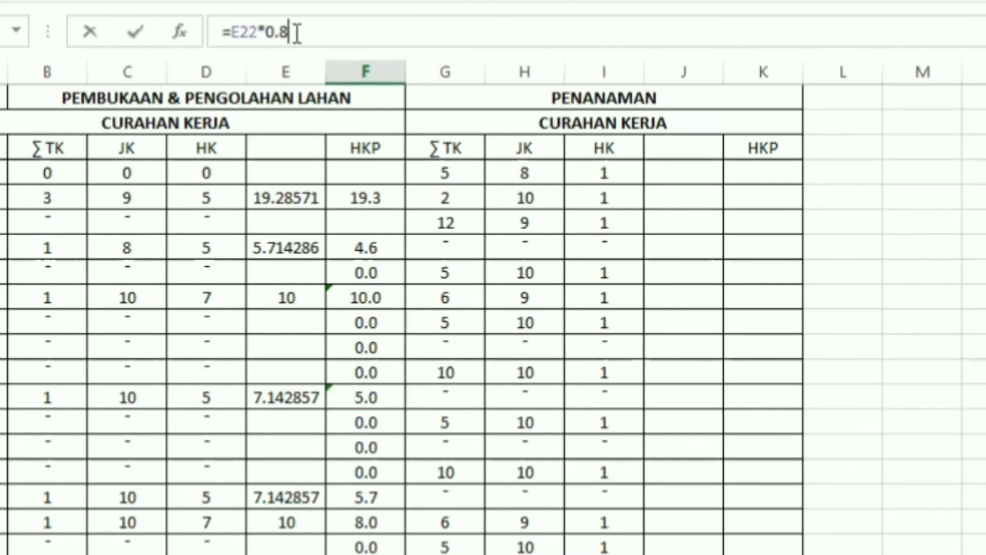
key("BackSpace")
key("BackSpace")
key("BackSpace")
type("1")
key("Return")
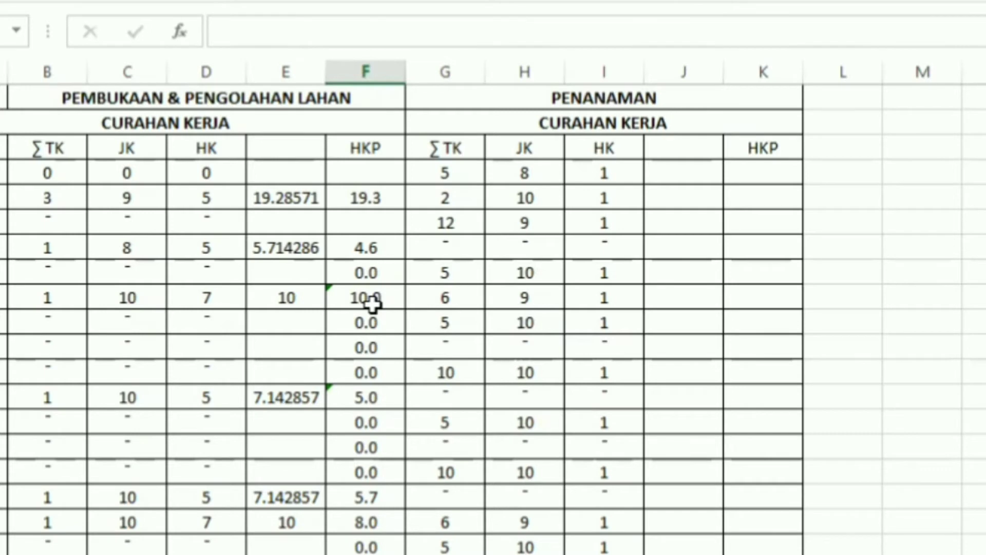
Enter =(G4*H4*I4)/8 in J4 so the first Penanaman row shows 5
left_click(763, 170)
left_click(683, 172)
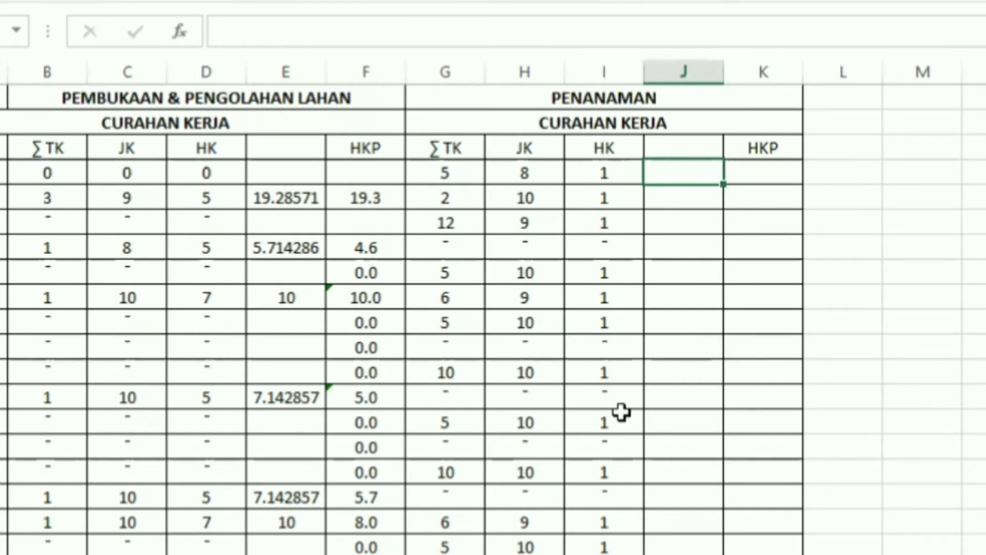
type("=")
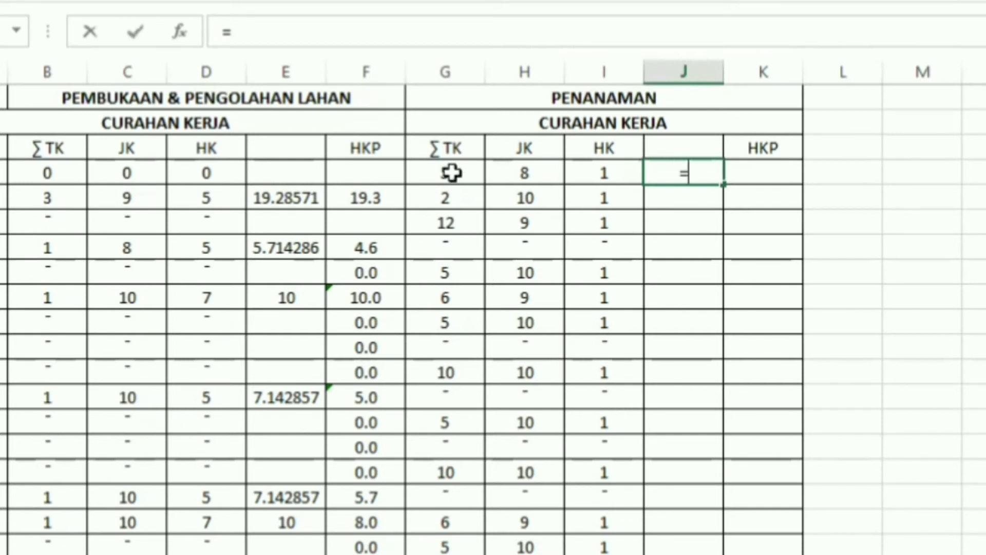
left_click(451, 174)
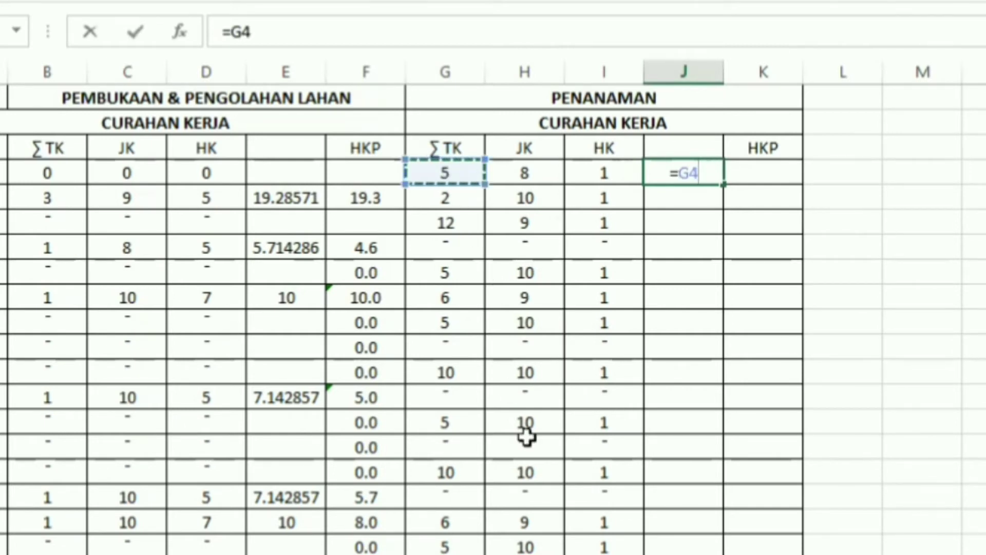
type("*")
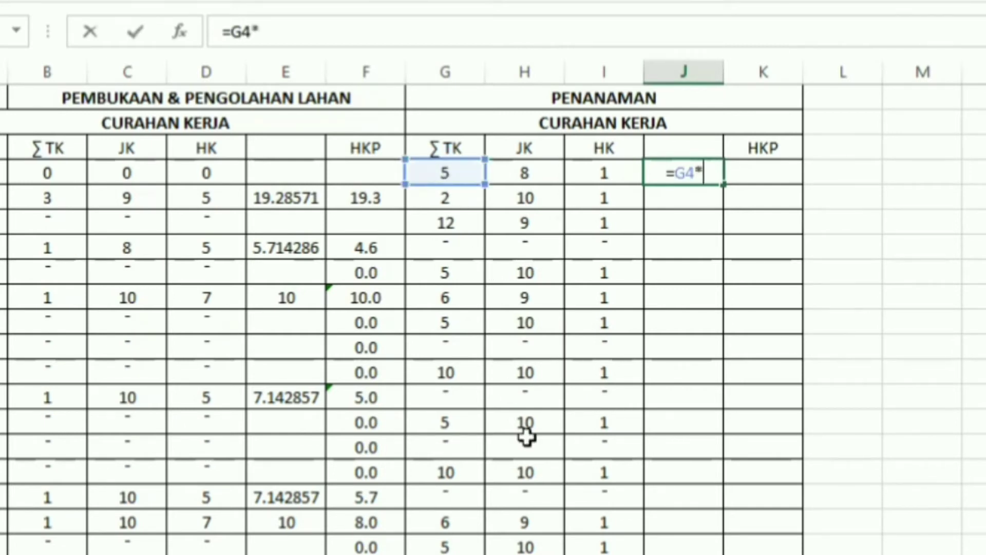
left_click(529, 172)
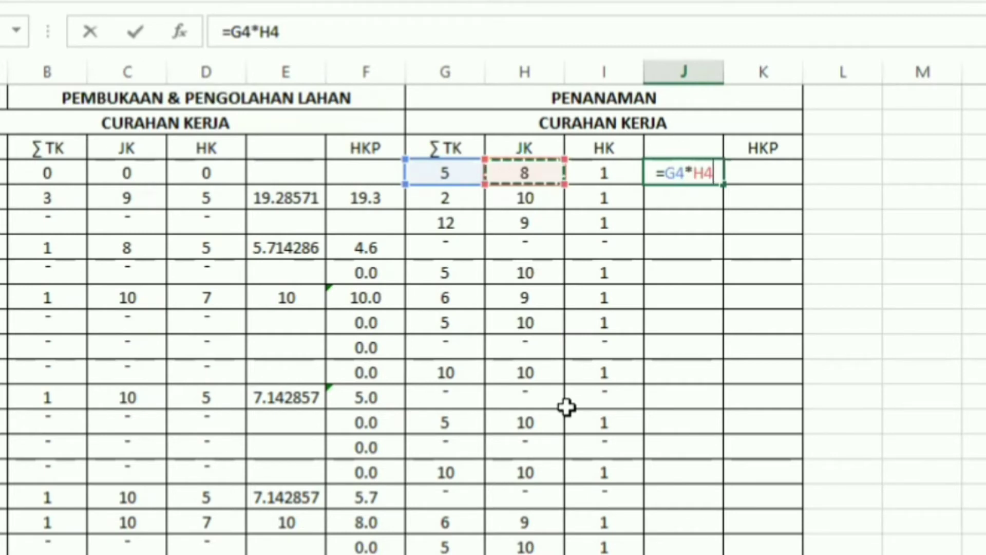
type("*")
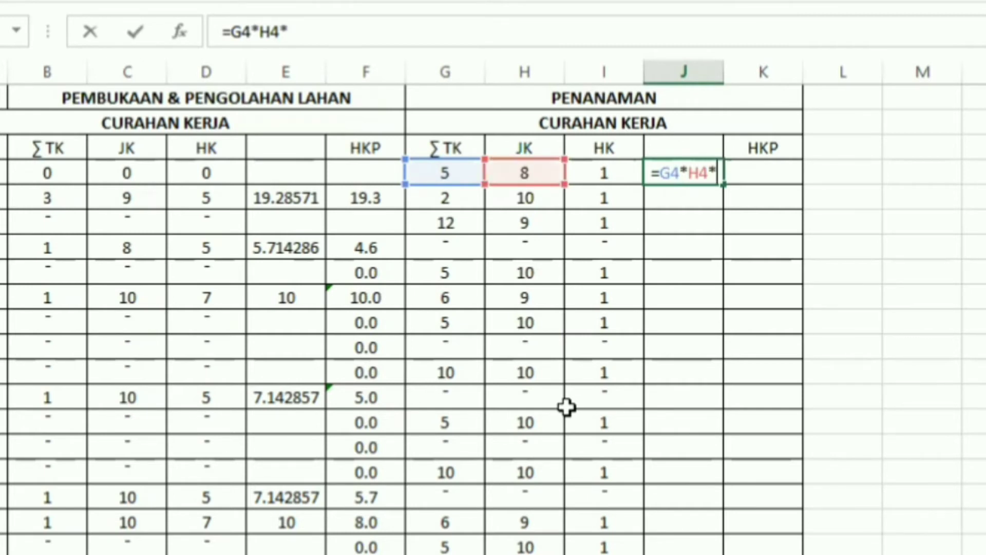
left_click(617, 173)
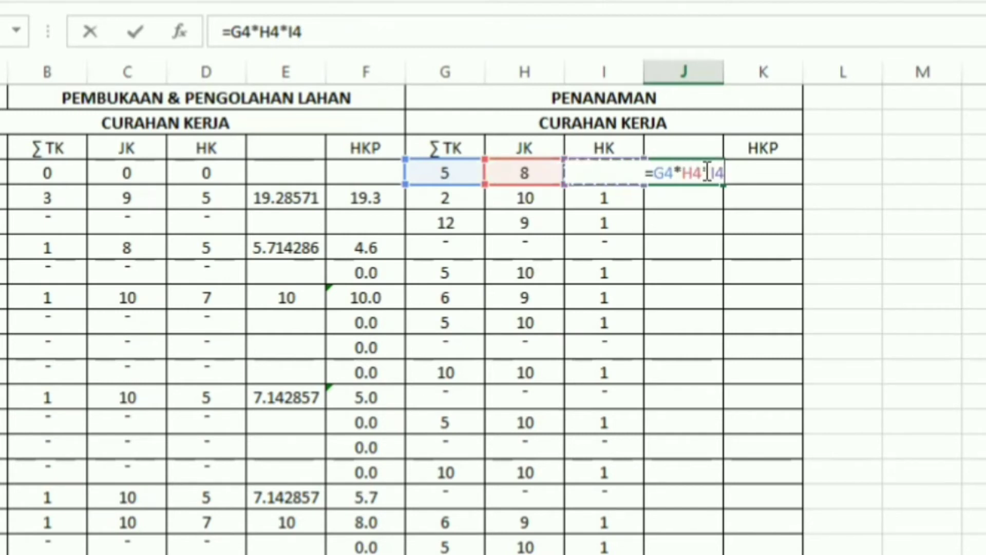
left_click(656, 174)
type("(")
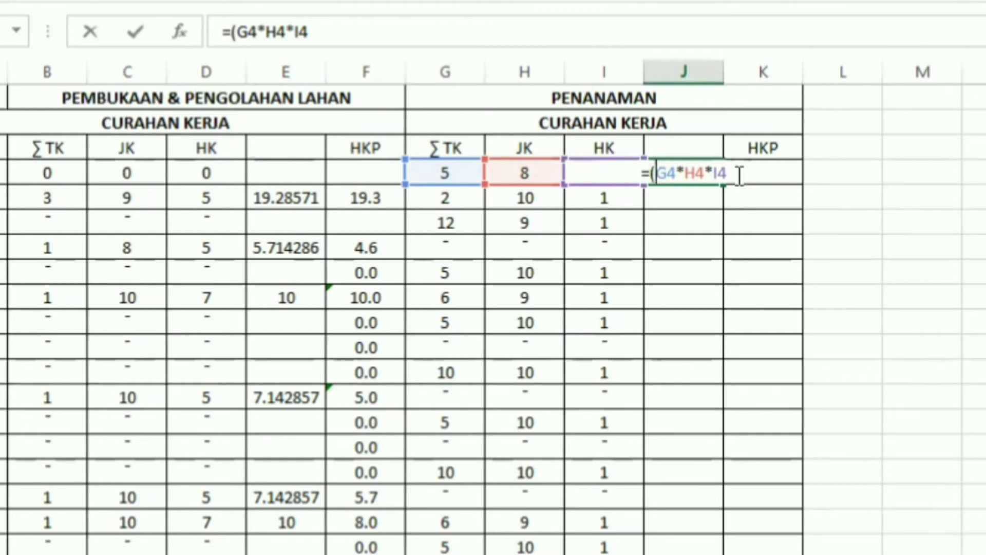
type(")")
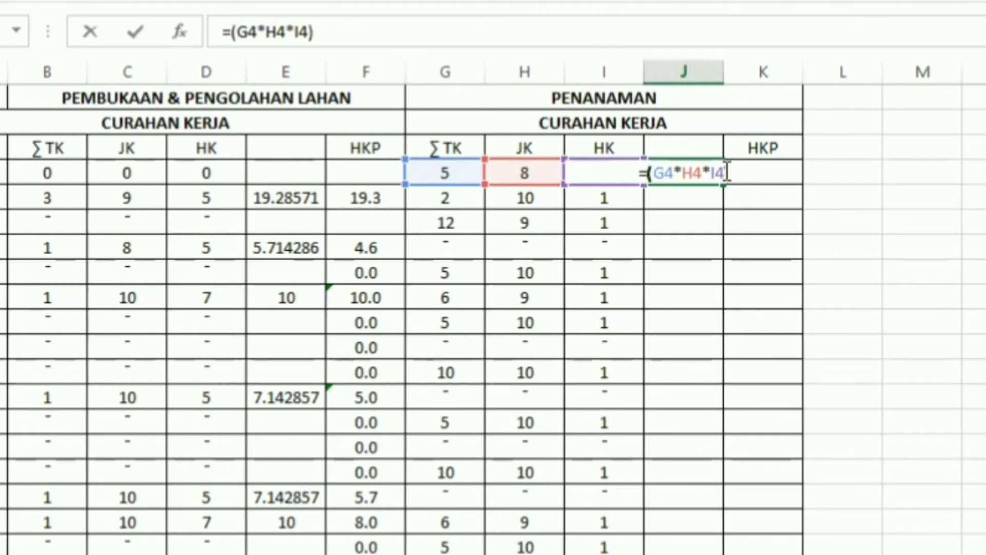
type("/")
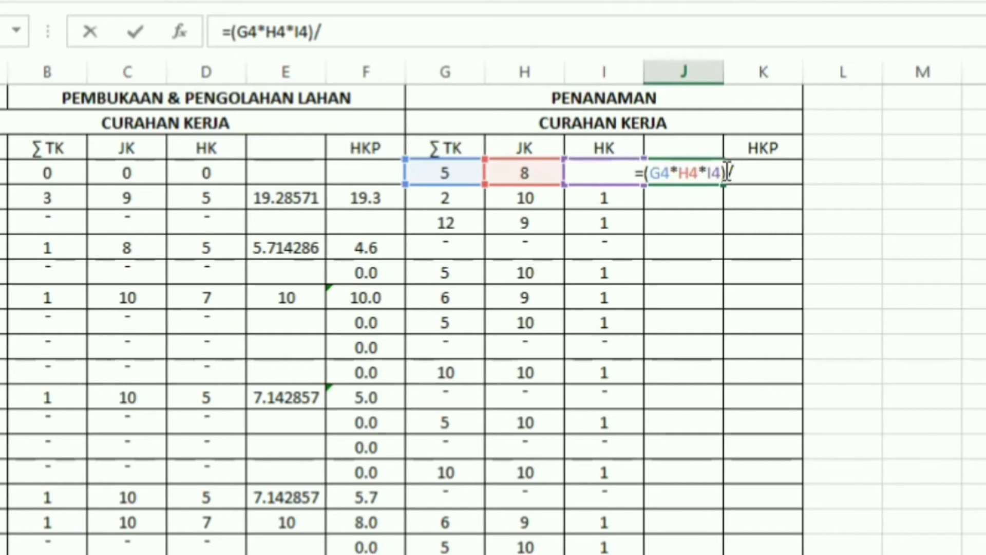
type("8")
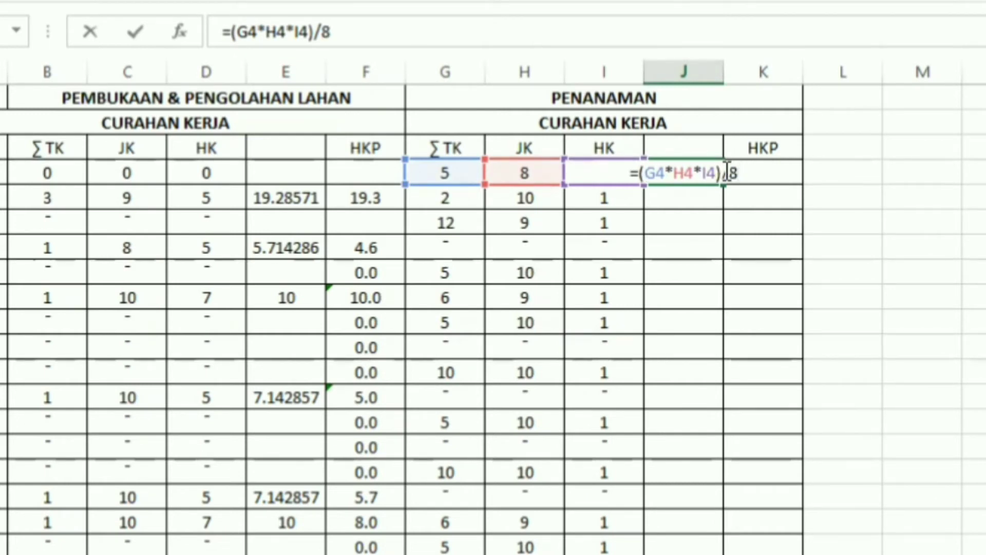
key("Return")
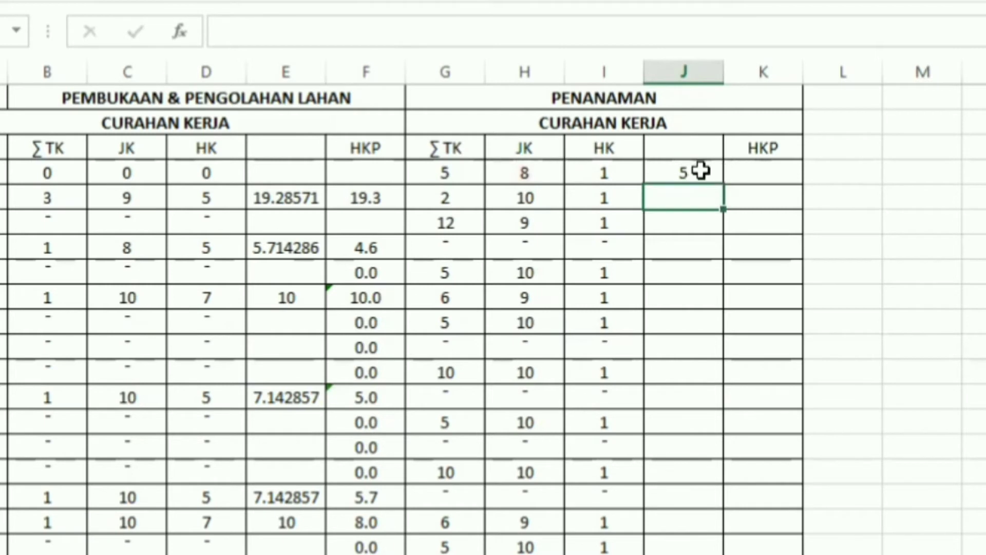
Fill the J4 formula down column J for all Penanaman rows
left_click(701, 170)
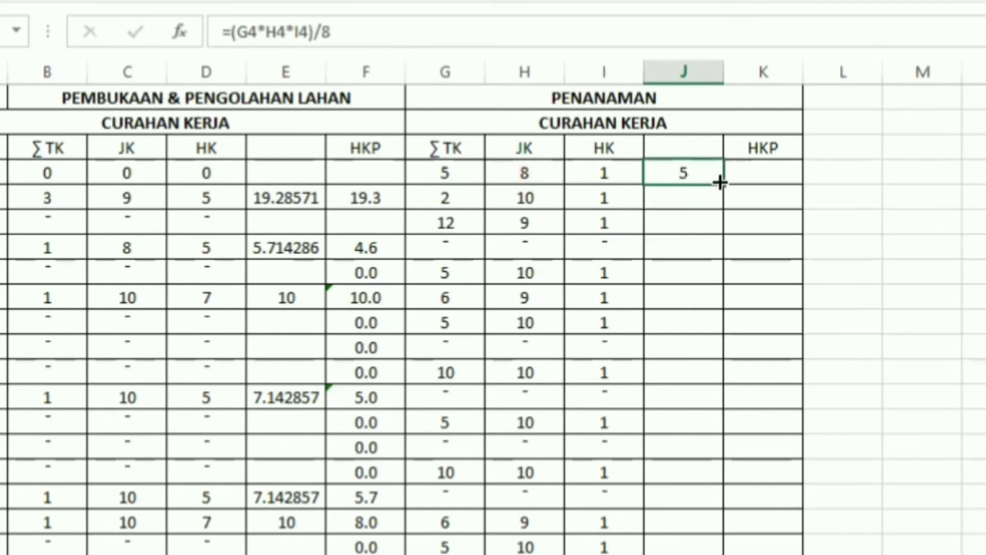
left_click_drag(724, 182, 688, 552)
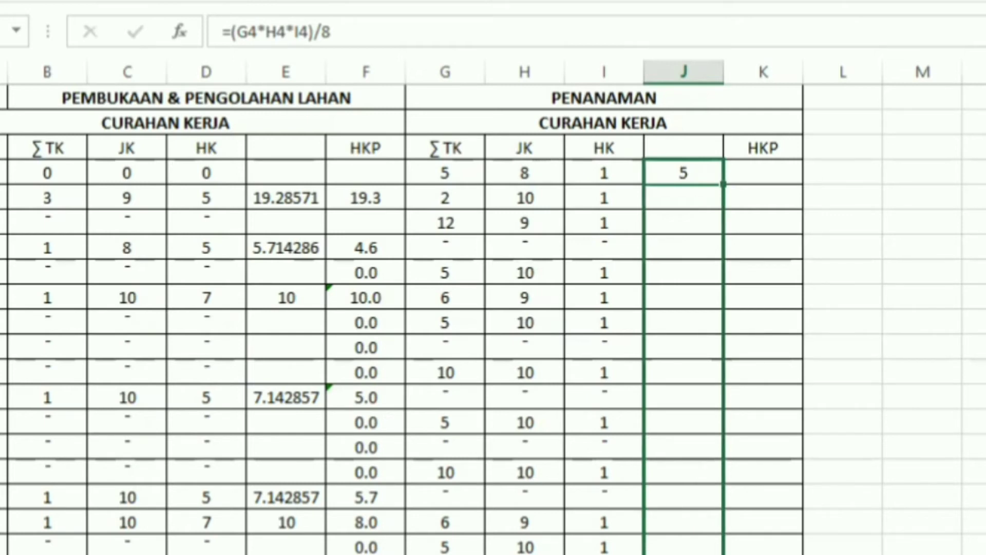
left_click_drag(688, 553, 688, 553)
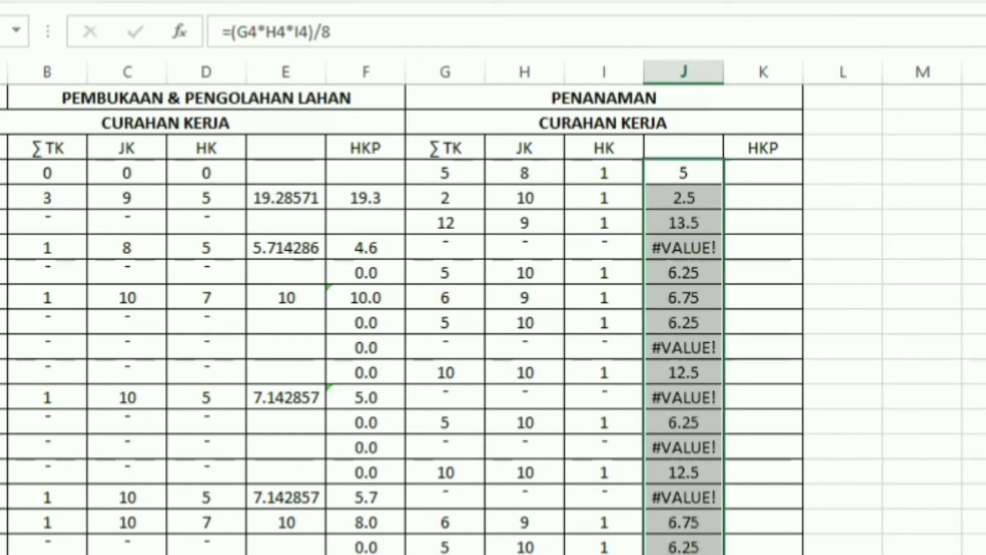
Clear the #VALUE! errors in J7, J11, J13, J15, J17 and the last dash row
left_click(688, 249)
key("Delete")
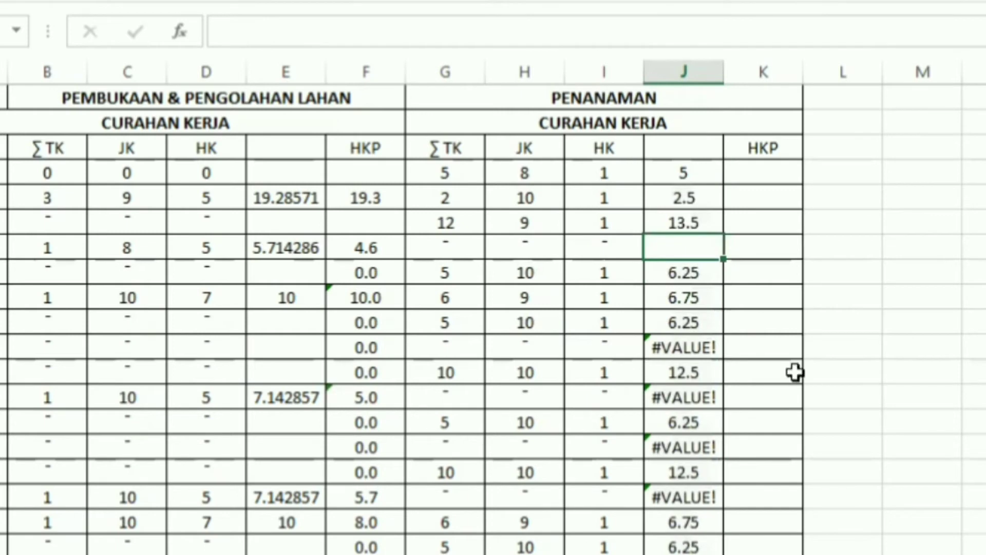
left_click(719, 347)
key("Delete")
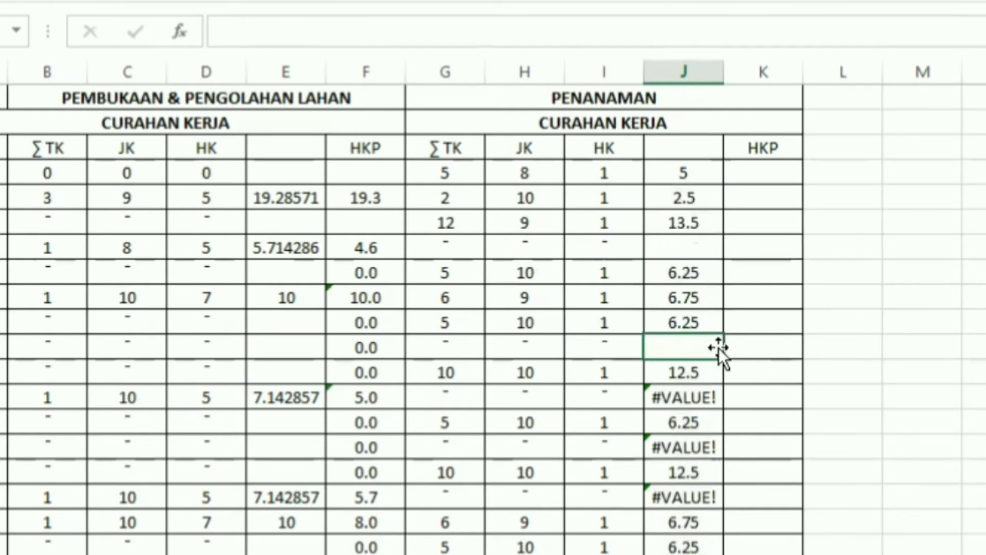
left_click(701, 397)
key("Delete")
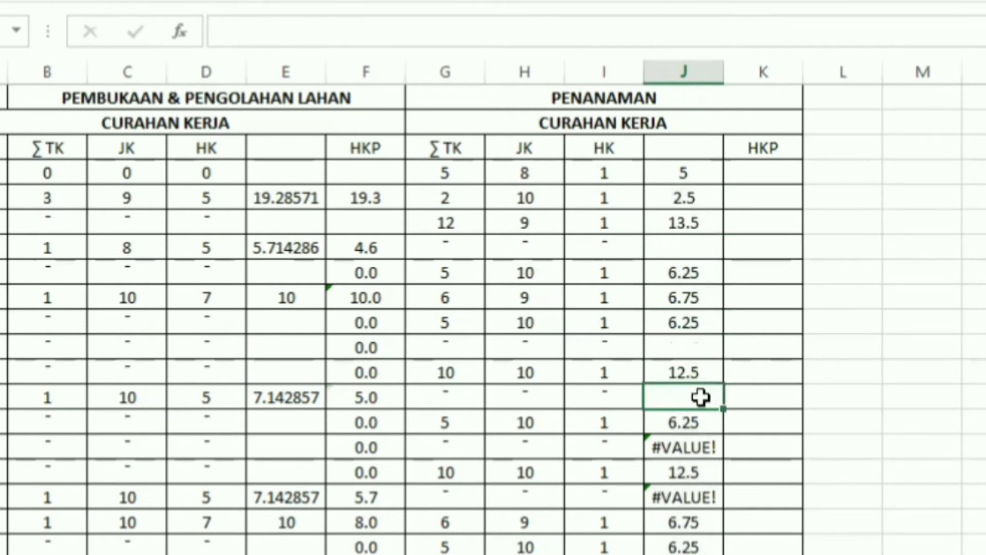
left_click(691, 447)
key("Delete")
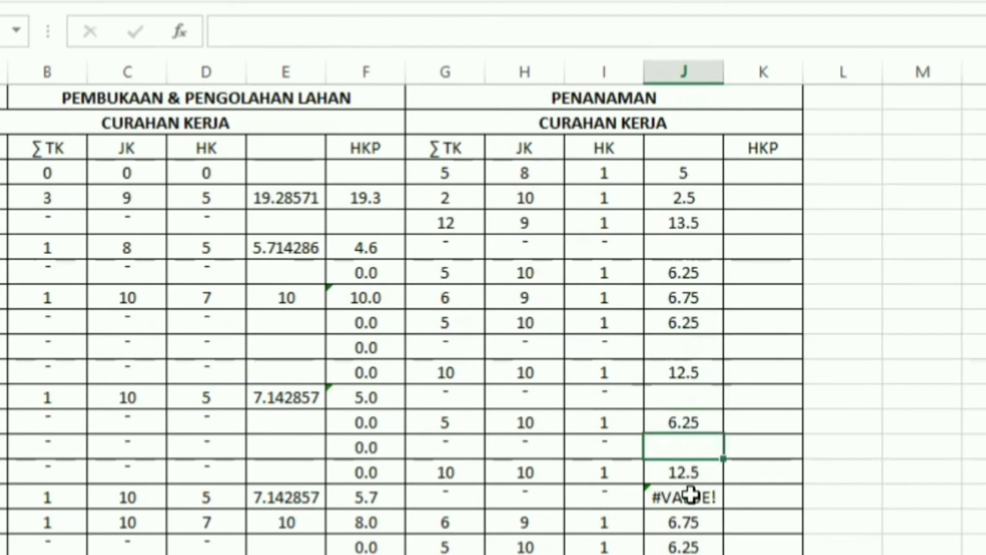
left_click(690, 496)
key("Delete")
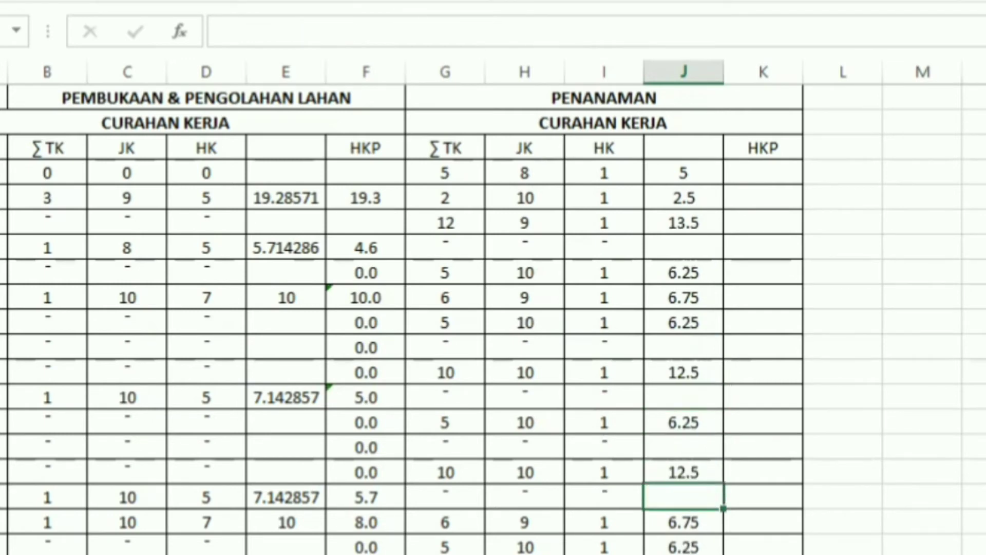
left_click(690, 547)
key("Delete")
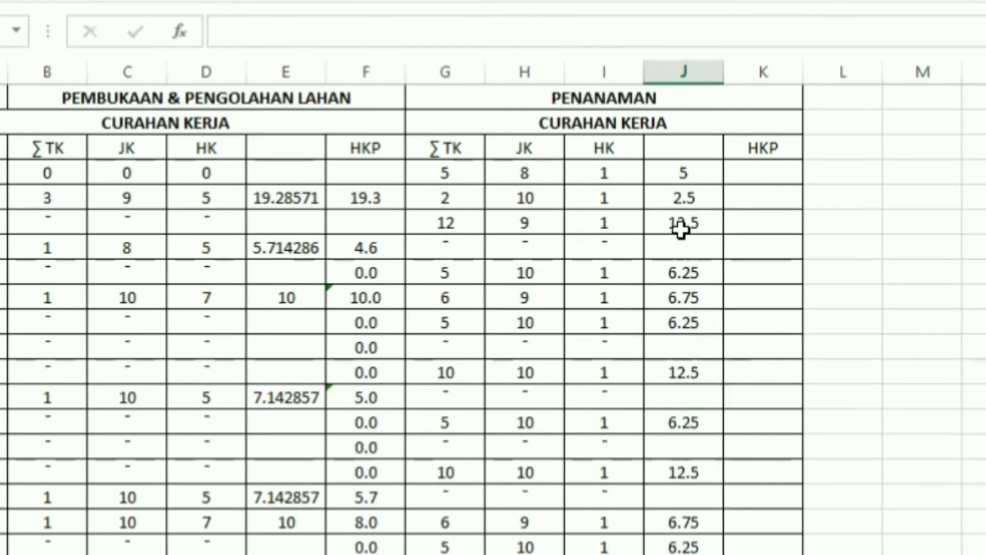
Enter =J4*1 in K4 so the first planting HKP shows 5
left_click(689, 174)
type("=(G4*H4*I4)/8")
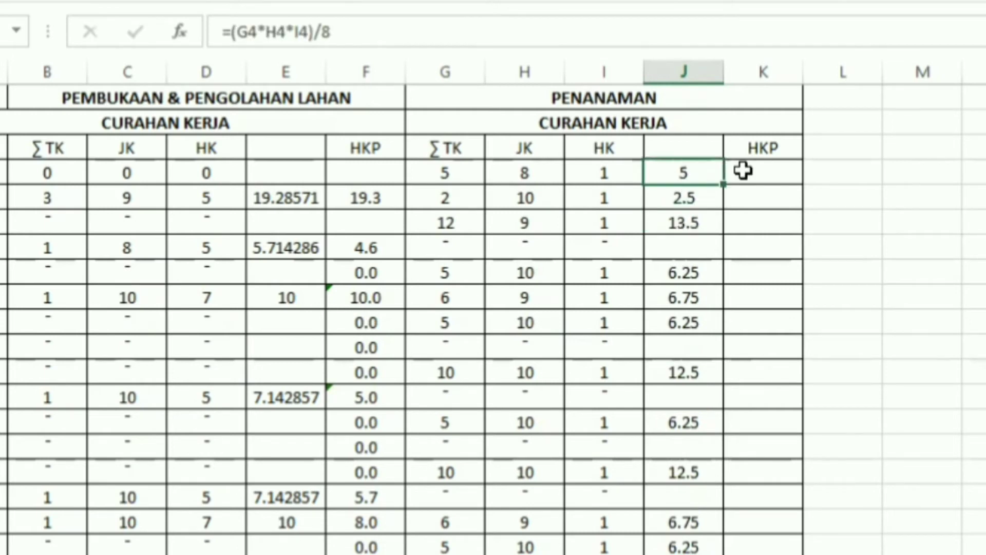
left_click(752, 174)
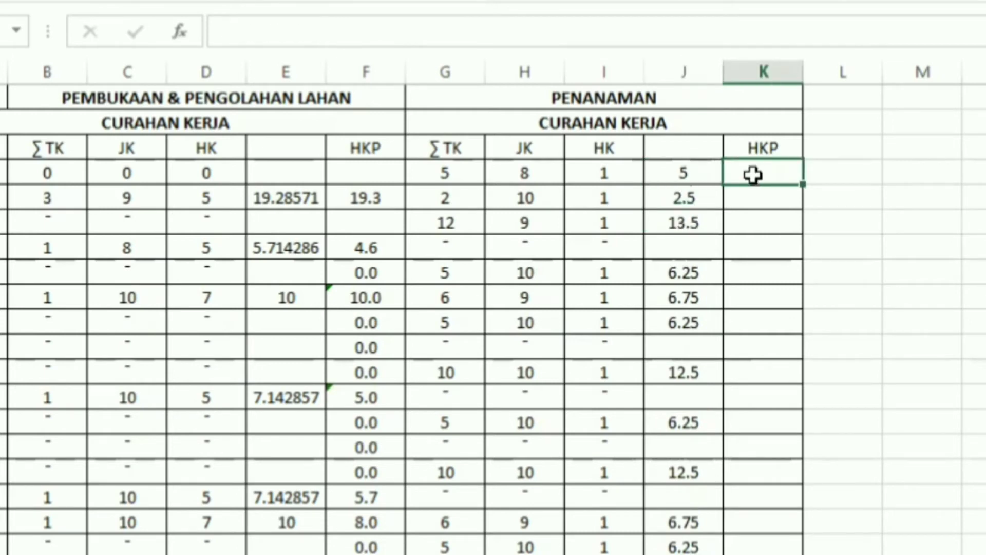
double_click(752, 174)
type("=")
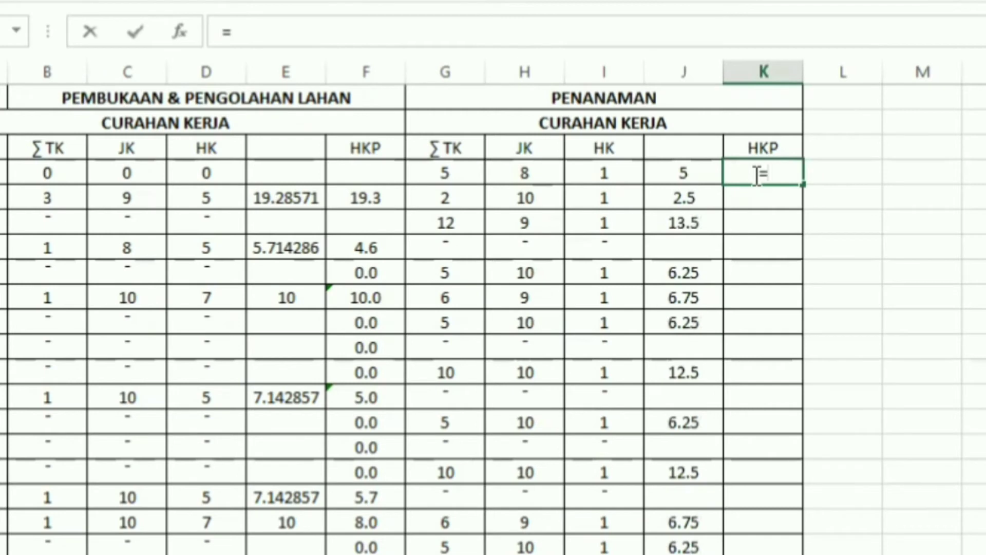
left_click(695, 173)
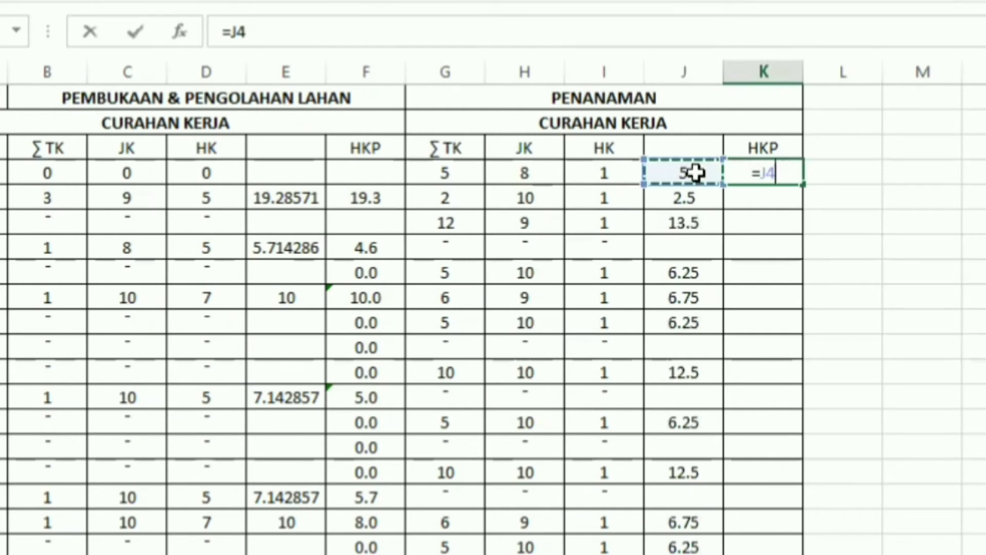
type("*")
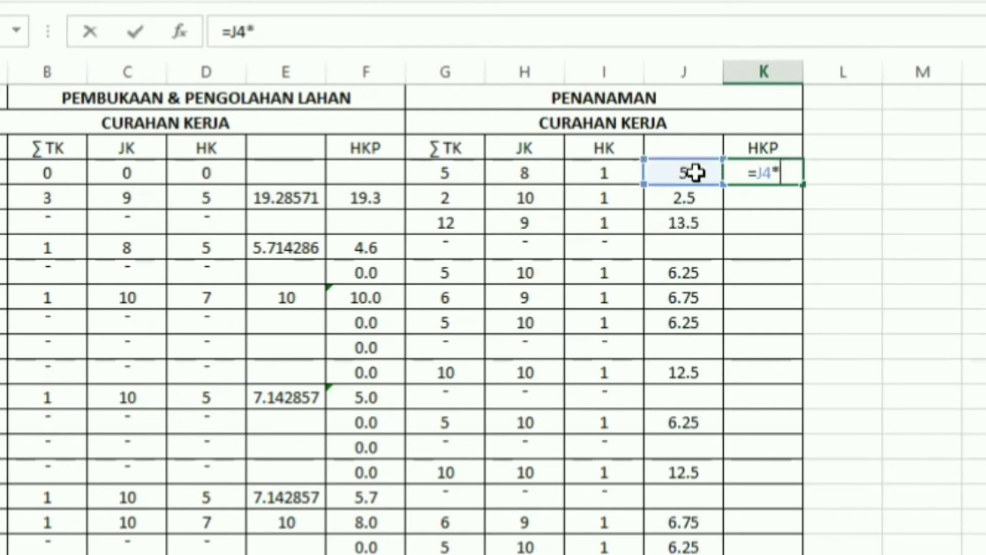
type("1")
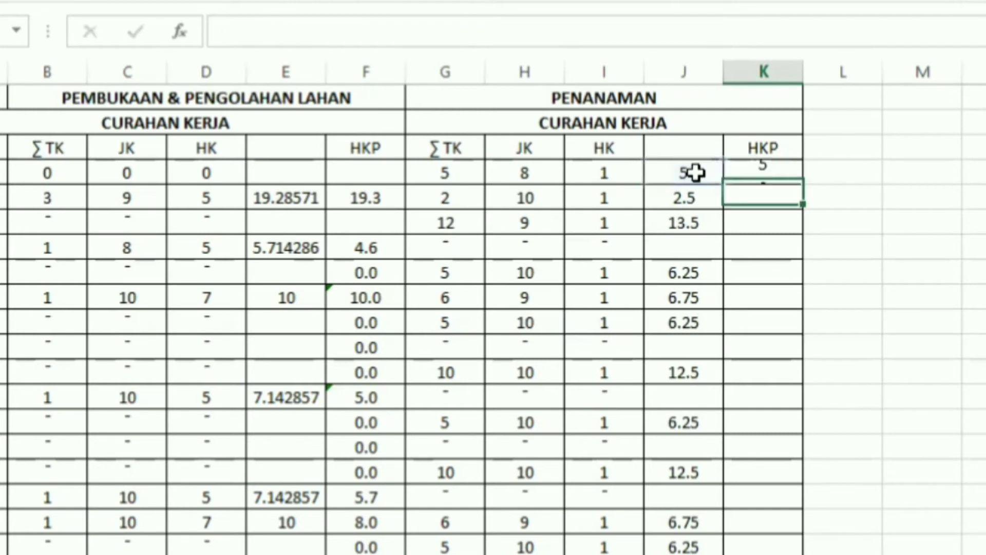
key("Return")
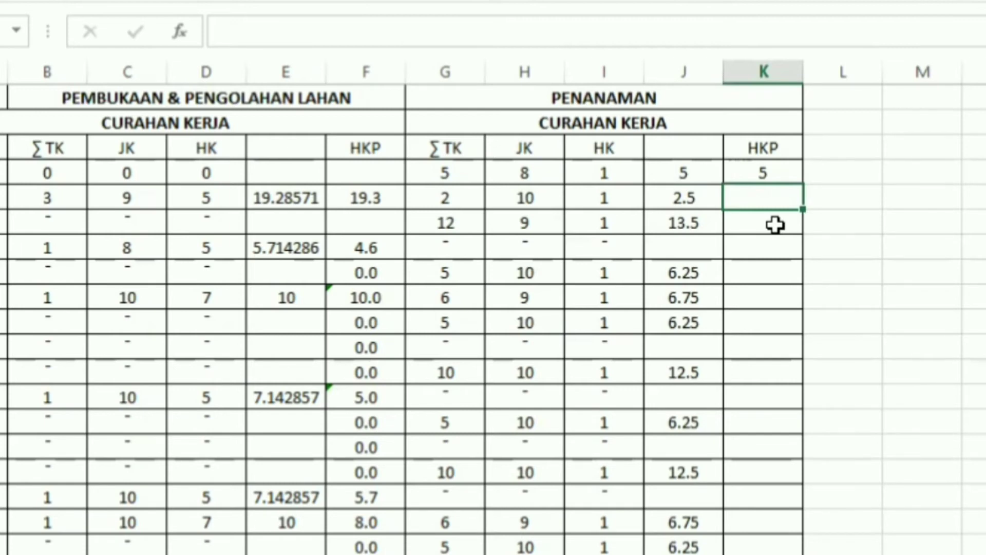
Enter =J5*0.8 in K5 so the next planting HKP shows 2
type("=")
left_click(698, 200)
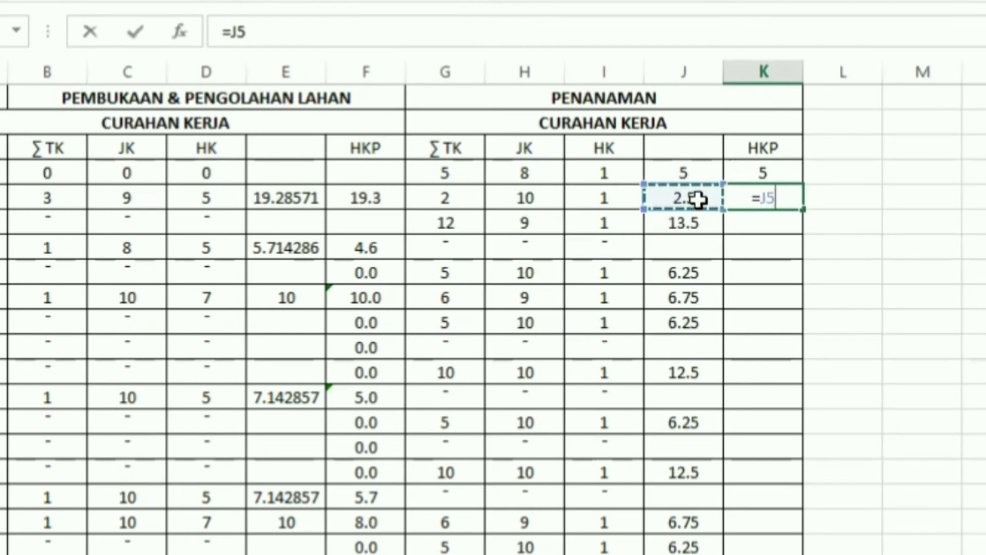
type("*0")
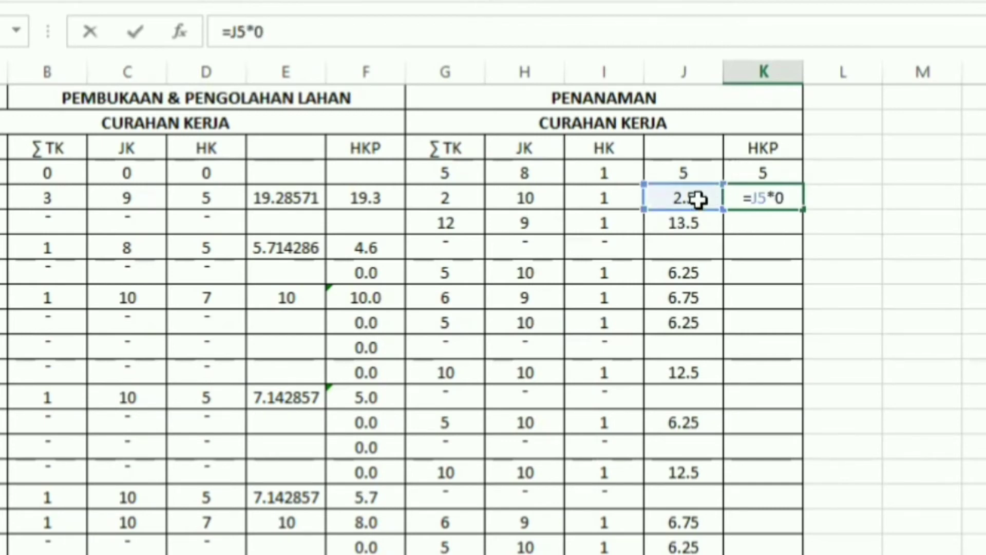
type(".8")
key("Return")
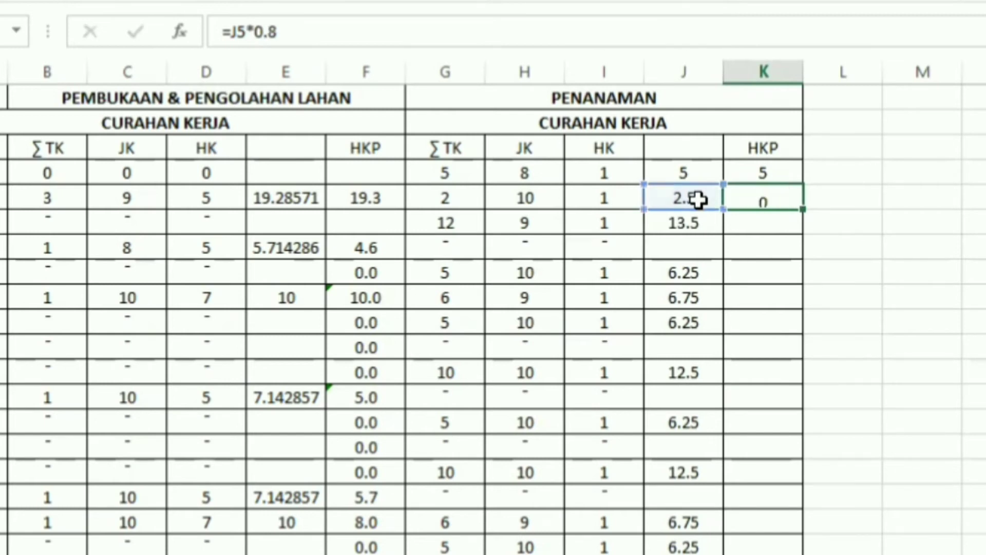
type("=")
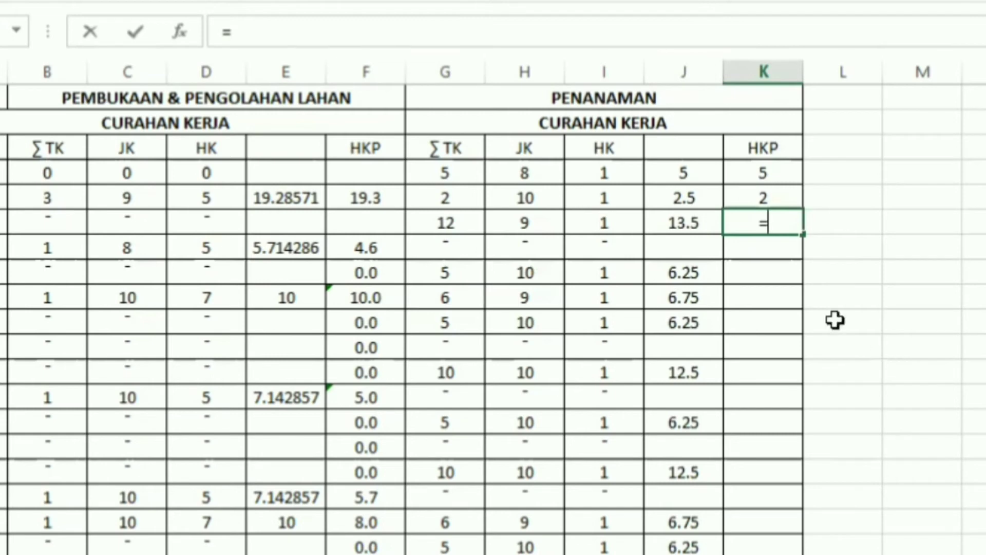
Enter =J6*0.7 in K6 to get 9.45, replacing the decimal comma with a period
left_click(698, 224)
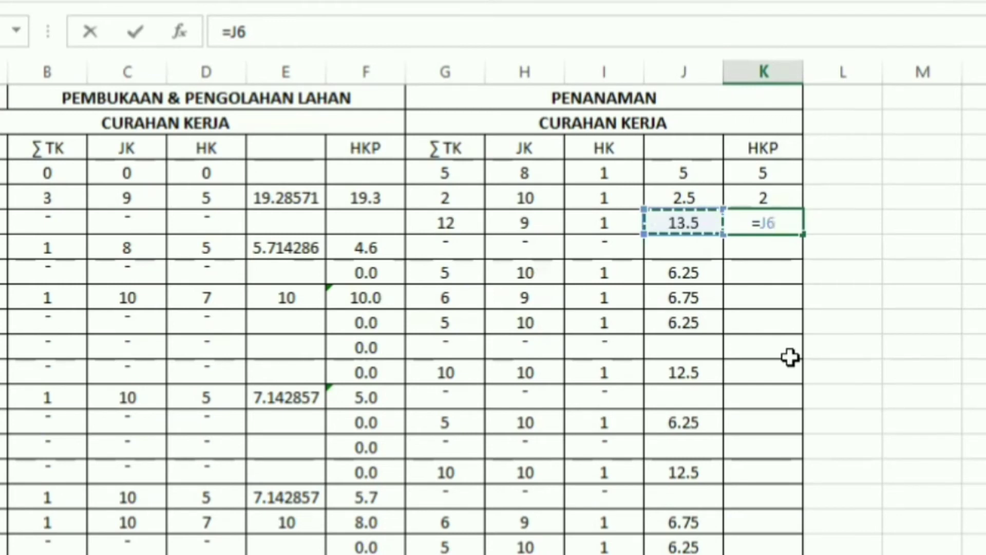
type("*0")
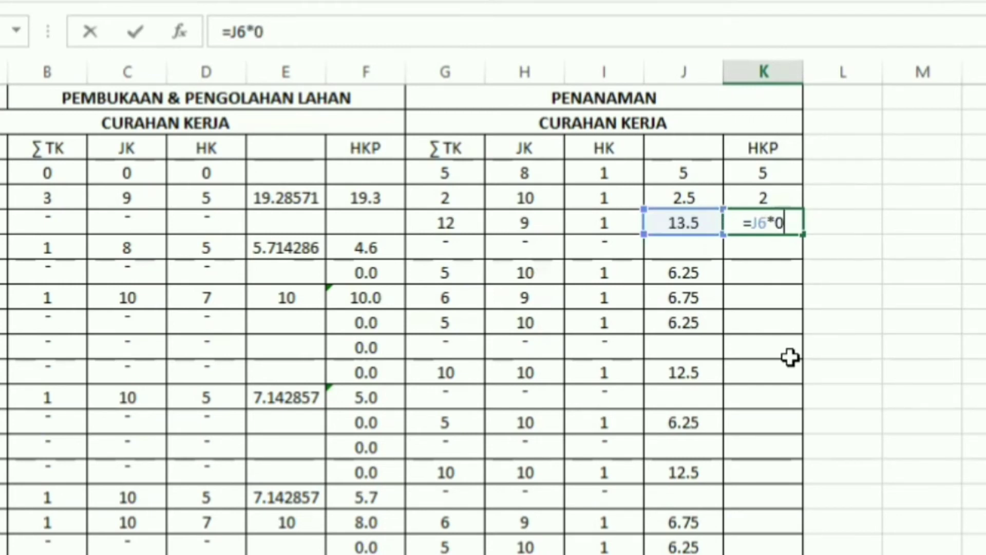
type(",7")
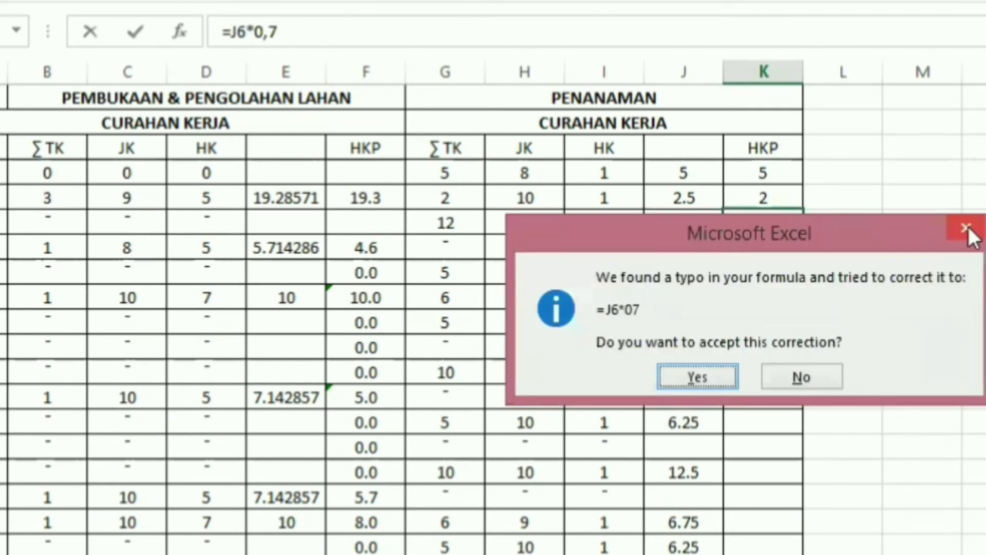
left_click(786, 378)
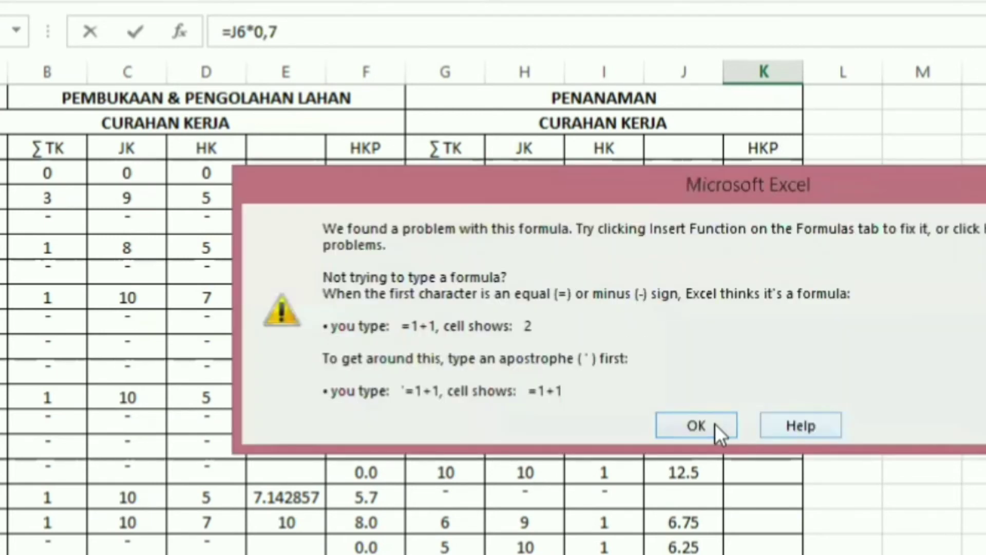
left_click(711, 423)
left_click(783, 223)
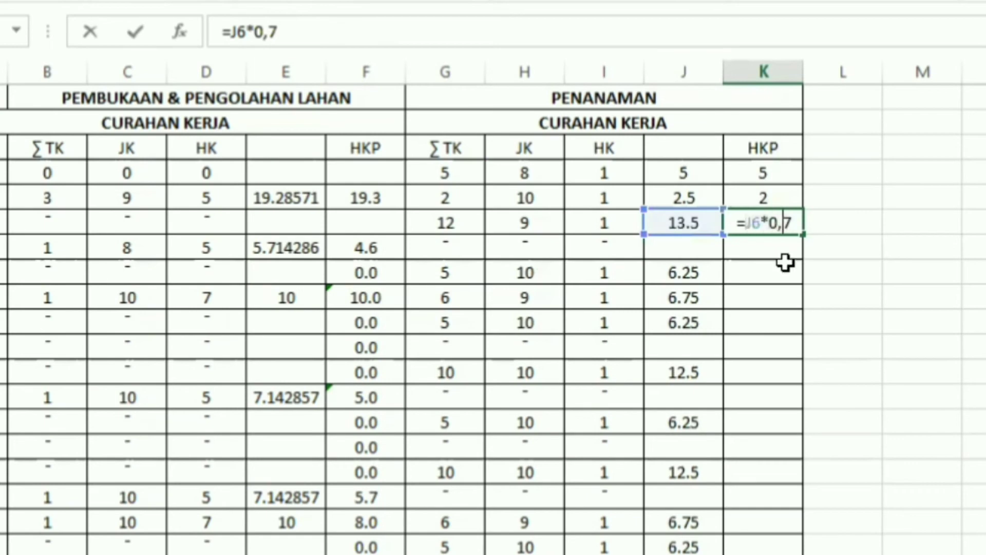
key("BackSpace")
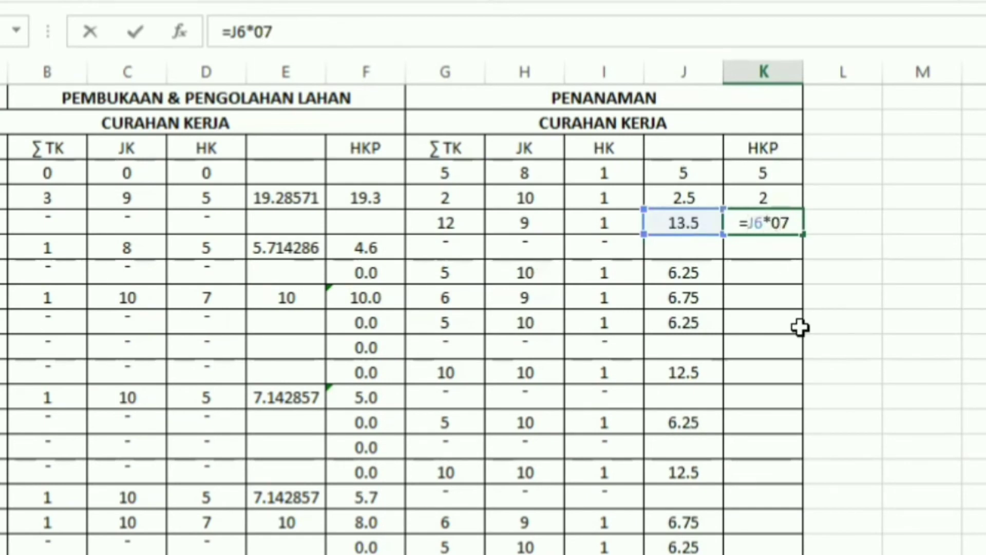
type(".")
key("Return")
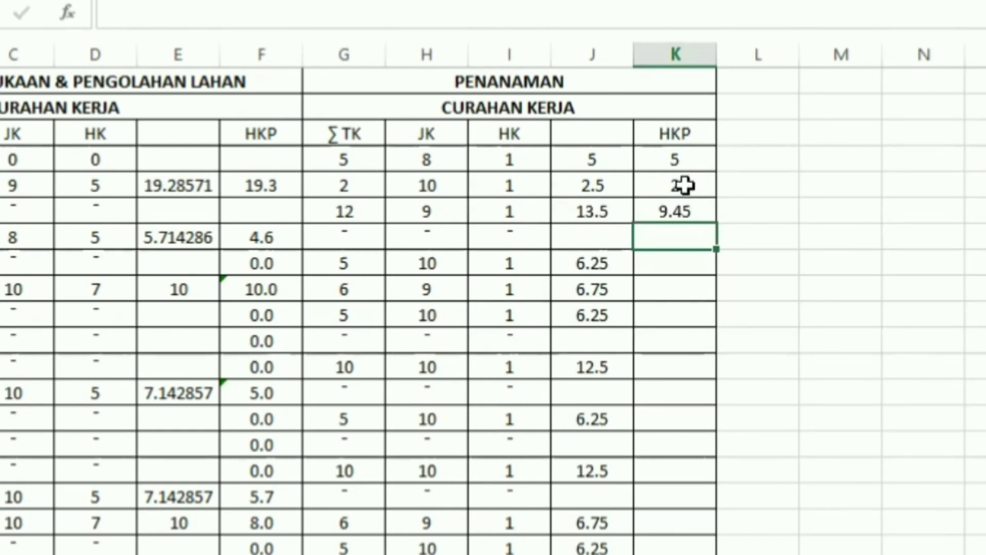
left_click(679, 162)
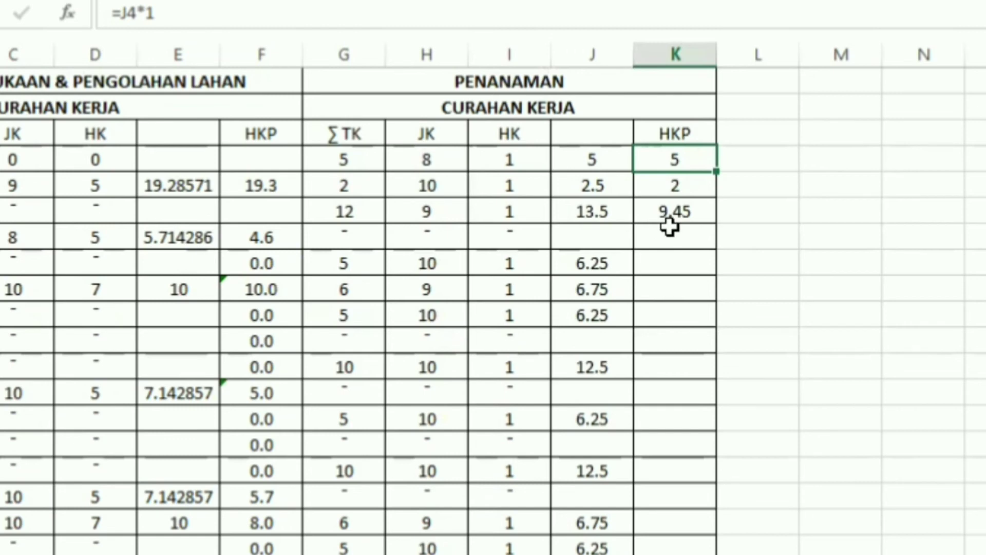
Enter a wage of 50000 in L4 beside the first HKP value
left_click(757, 162)
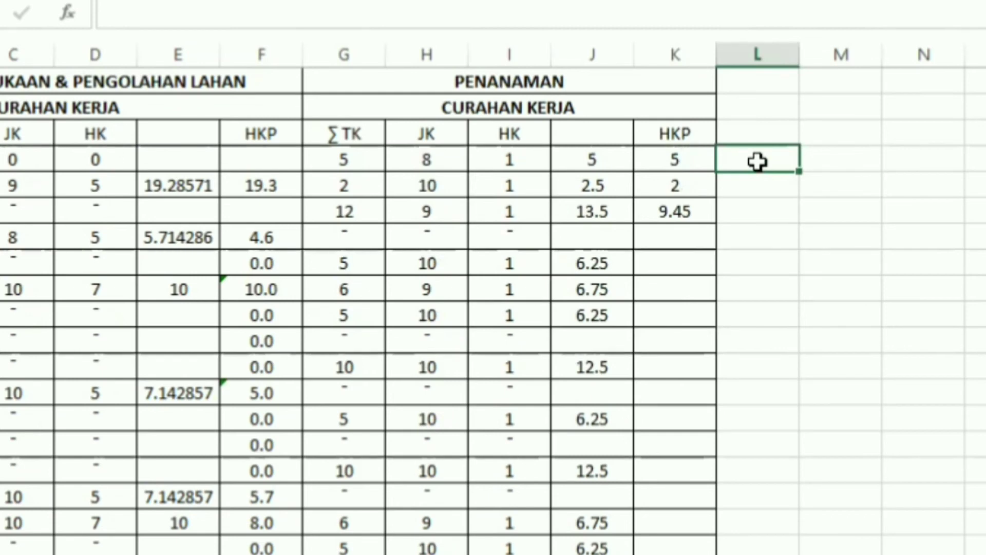
type("5")
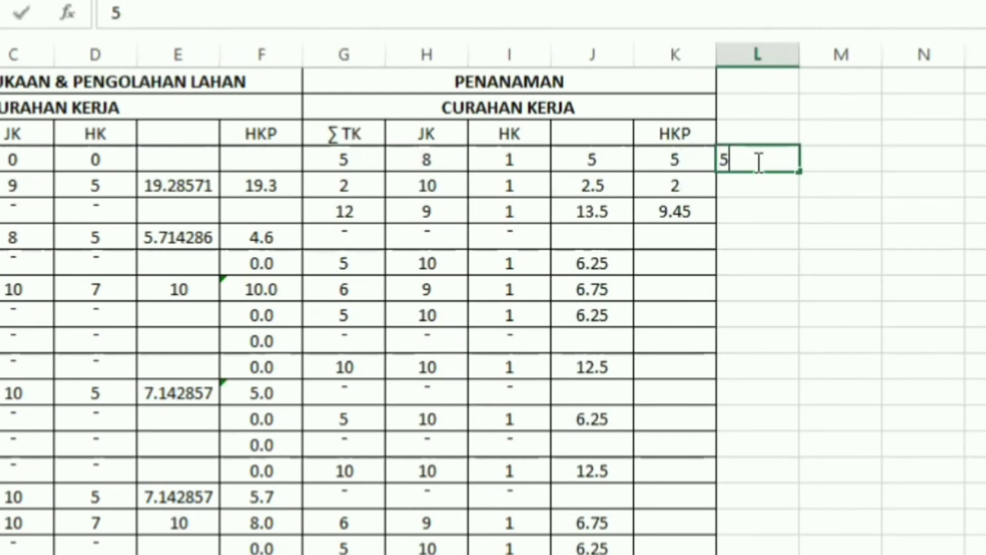
type("0000")
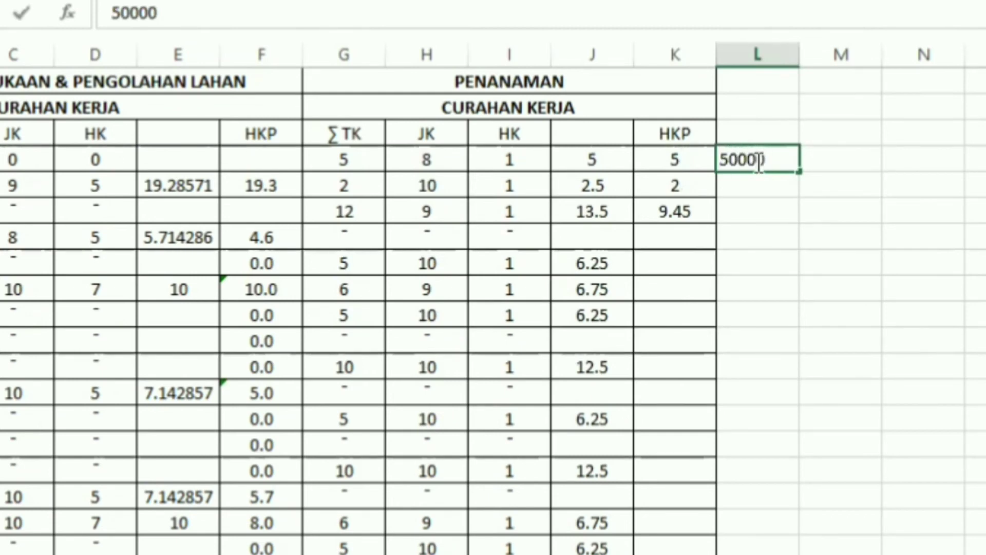
key("ctrl+Return")
key("Return")
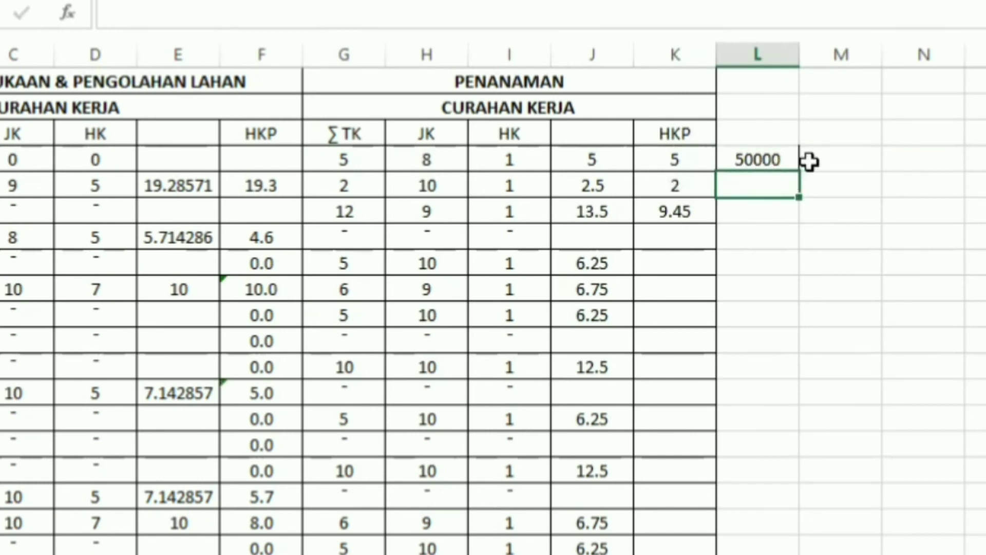
Enter =K4*L4 in M4 to compute the cost of 250000
left_click(824, 162)
type("=")
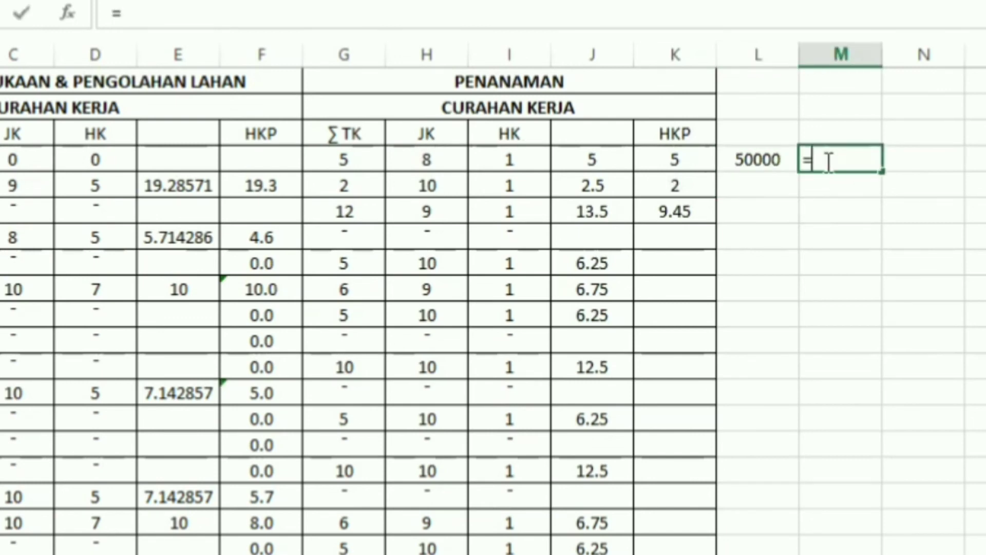
left_click(699, 162)
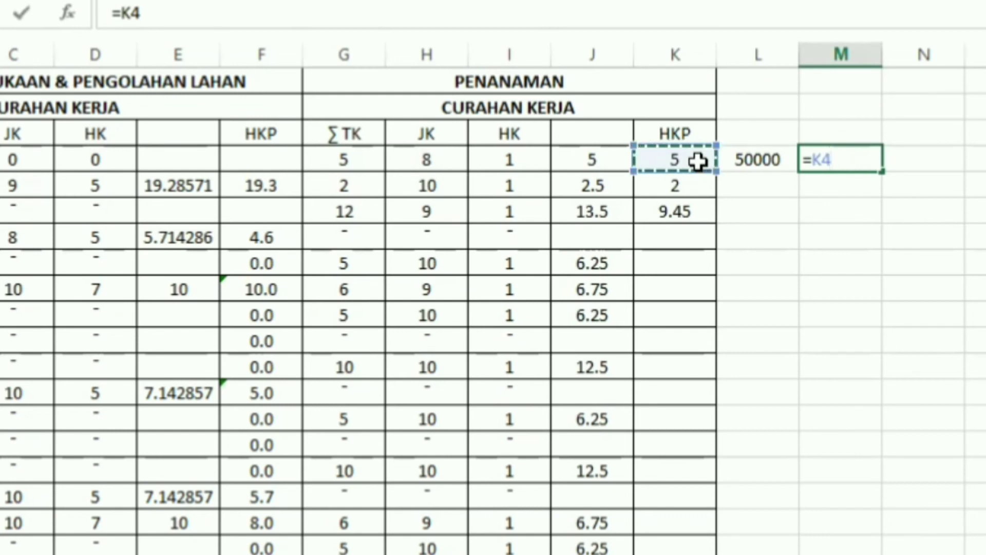
type("*")
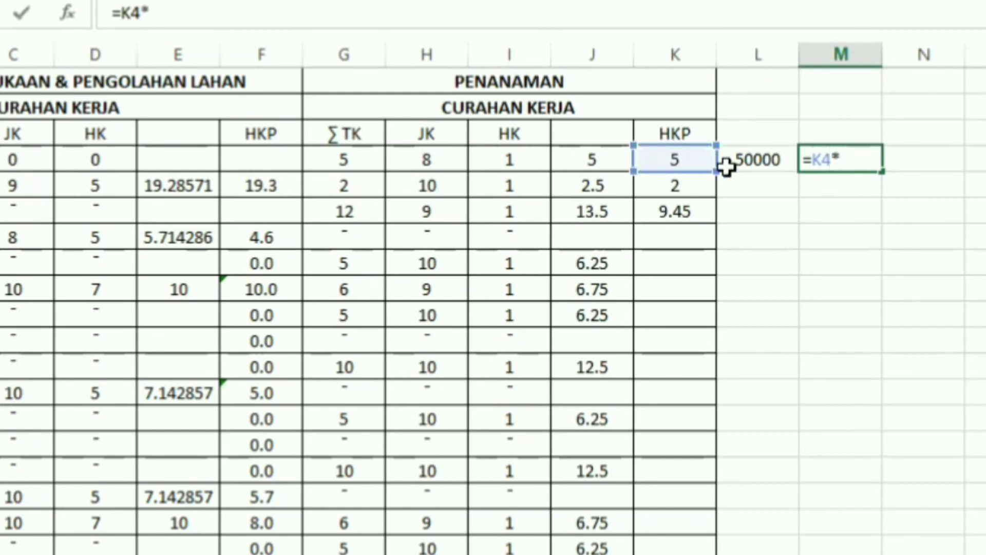
left_click(756, 159)
key("Return")
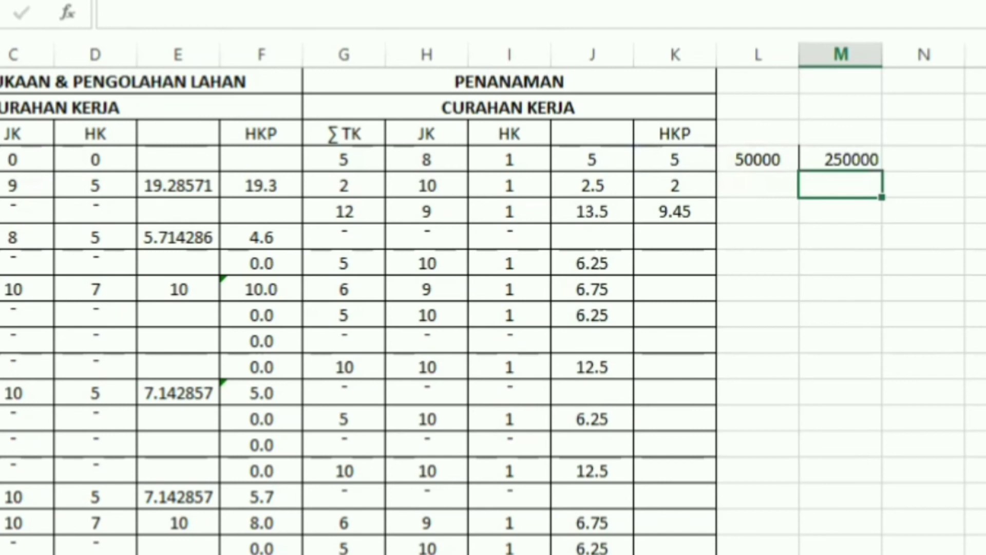
left_click(677, 213)
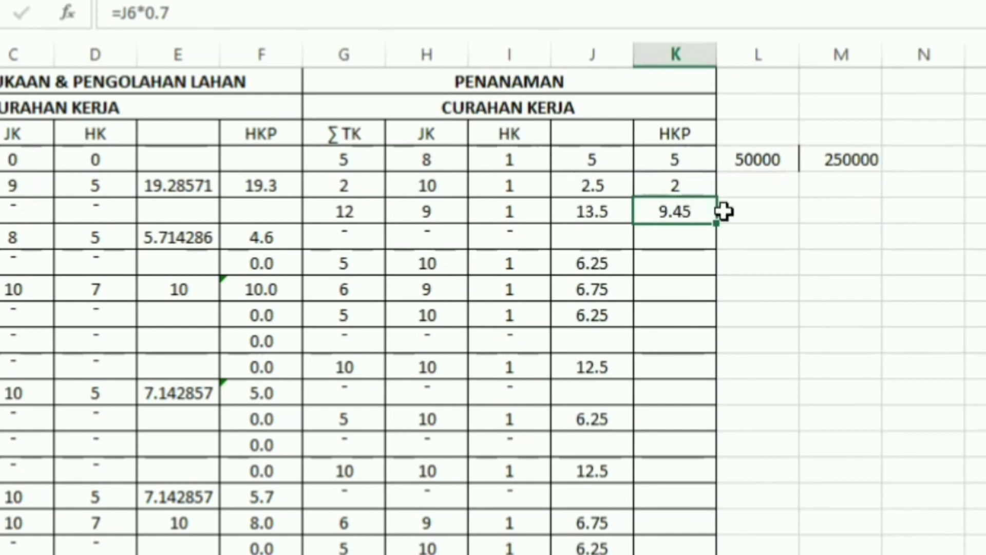
Copy the 50000 wage from L4 down into L5 and L6
left_click(748, 210)
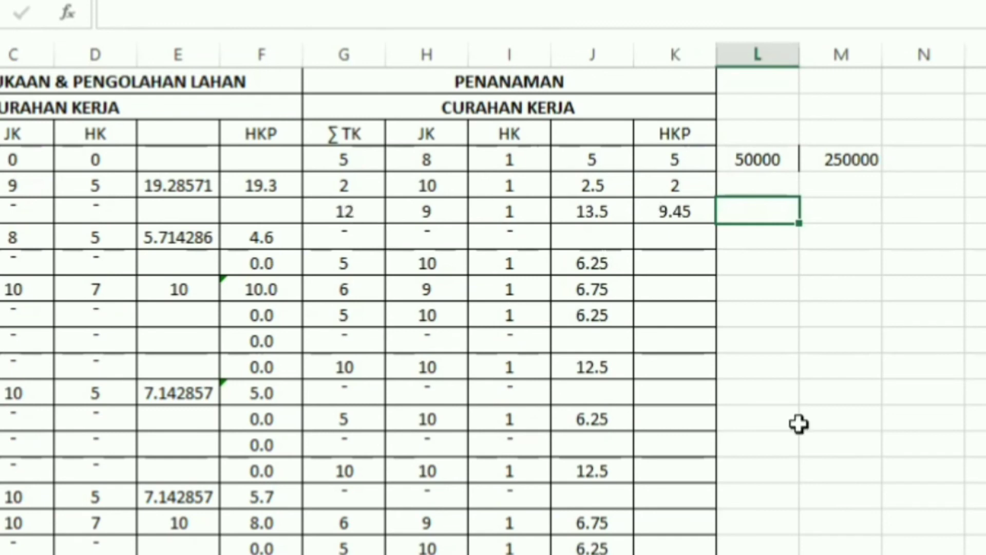
type("=")
type("50")
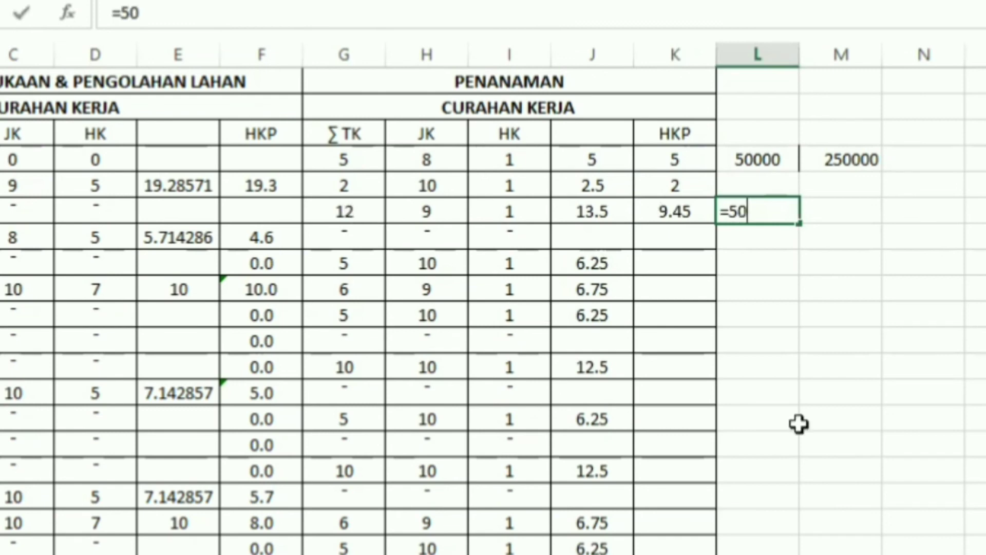
type("000")
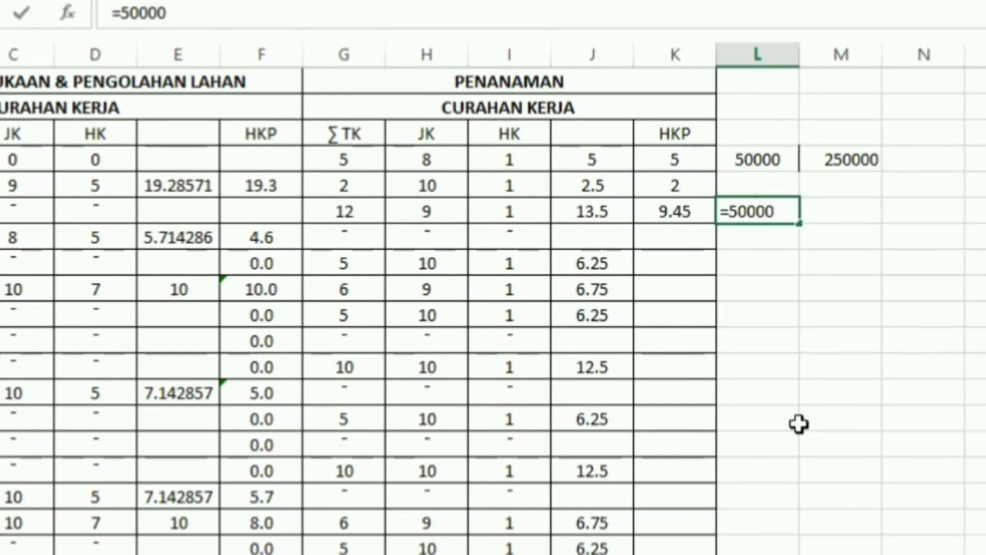
key("BackSpace")
key("BackSpace")
key("BackSpace")
key("BackSpace")
key("BackSpace")
key("BackSpace")
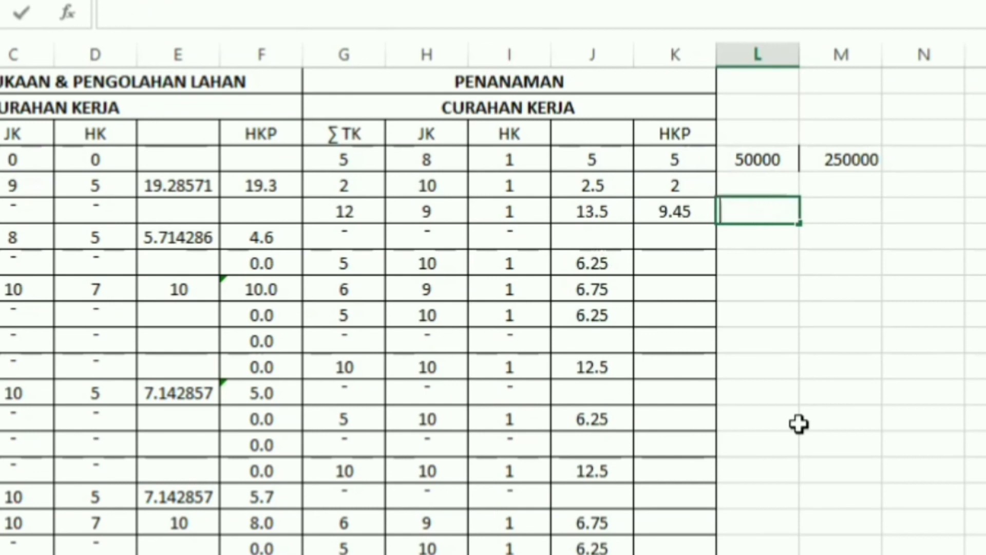
left_click(780, 157)
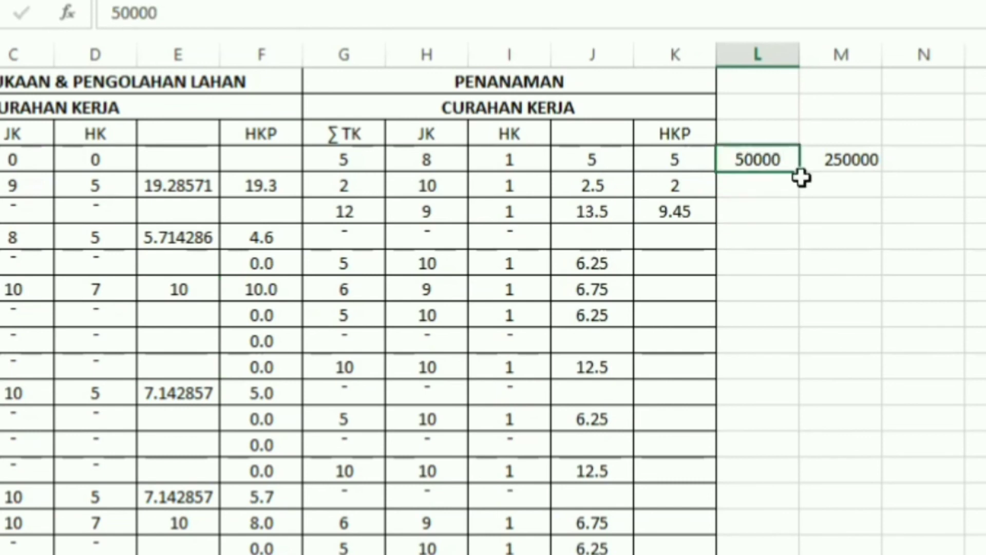
left_click_drag(798, 216, 799, 216)
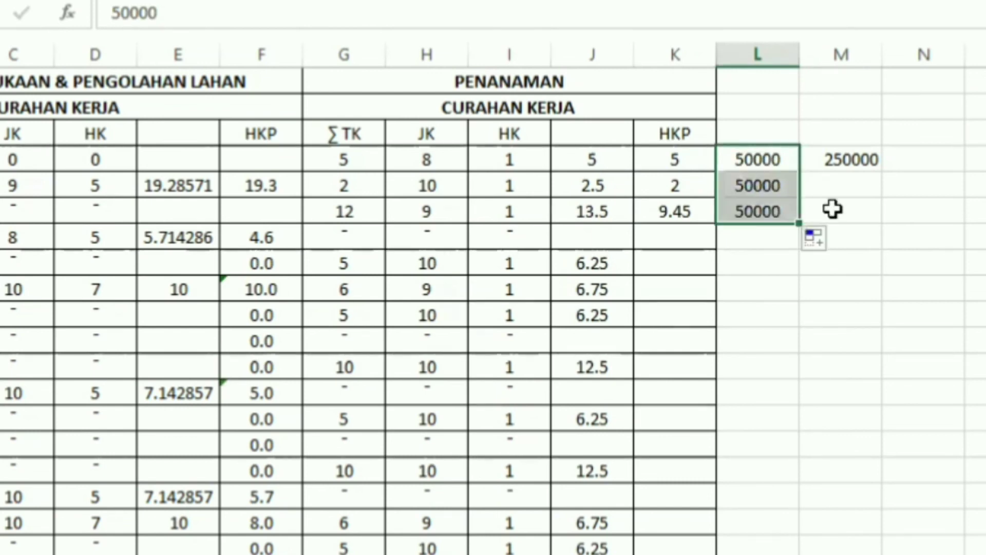
Enter =L6*K6 in M6, giving a cost of 472500
left_click(832, 209)
type("=")
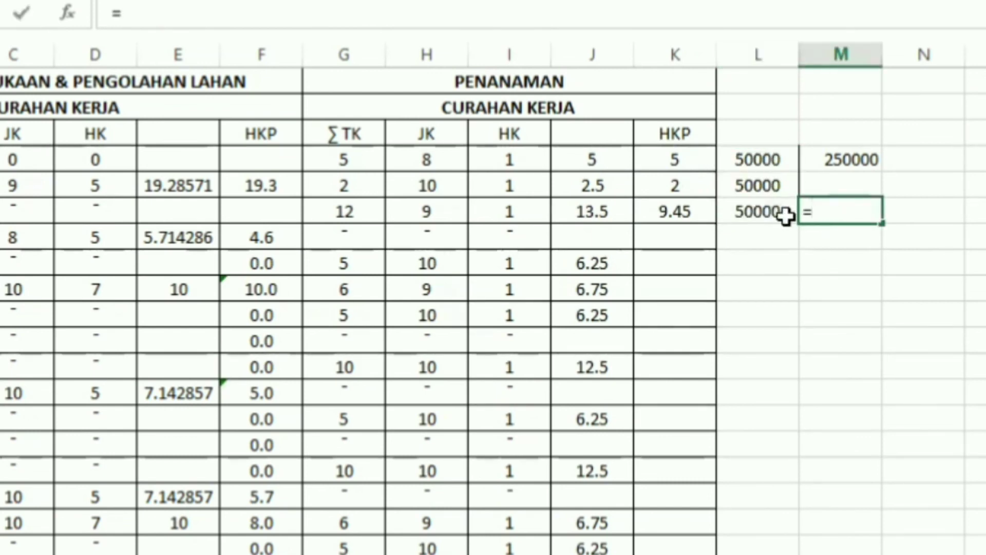
left_click(759, 211)
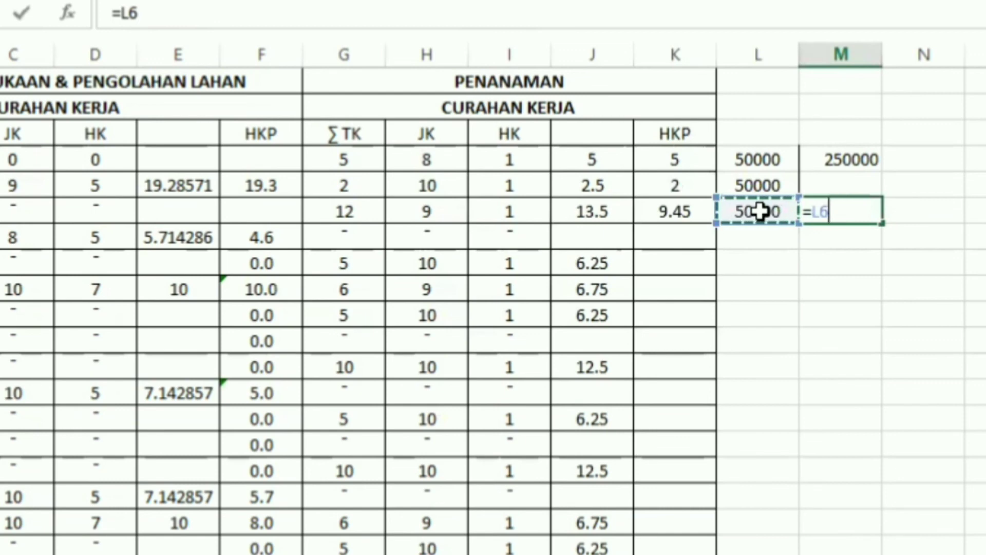
type("*")
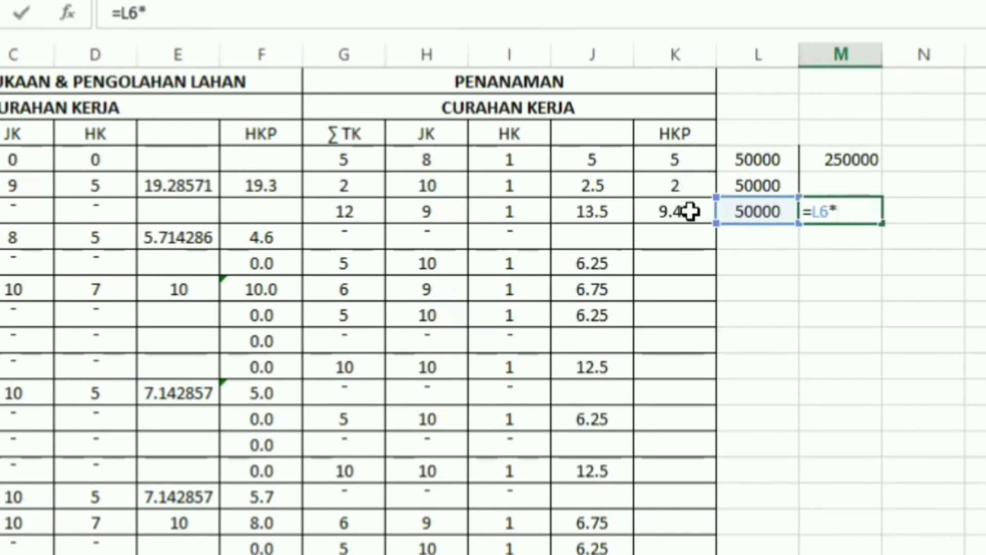
left_click(691, 211)
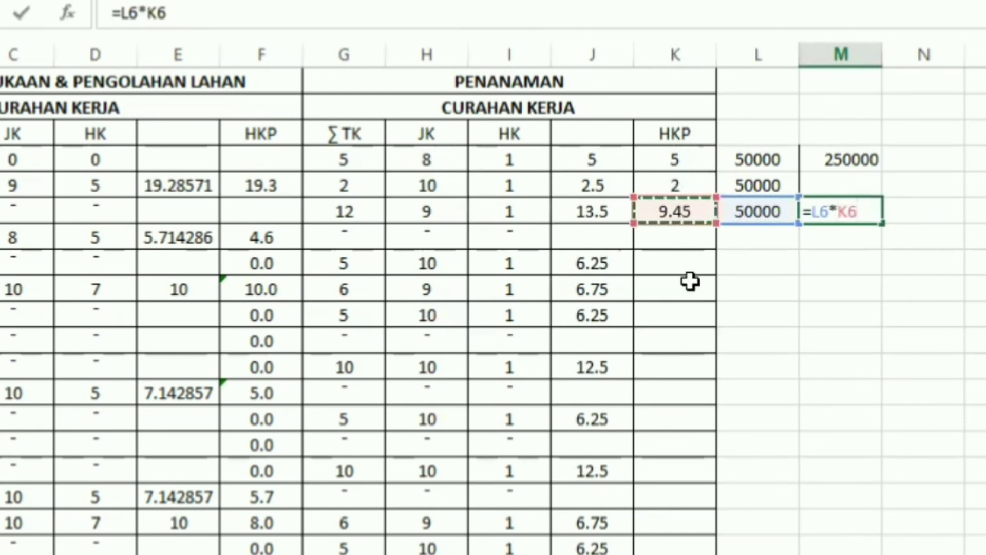
key("Return")
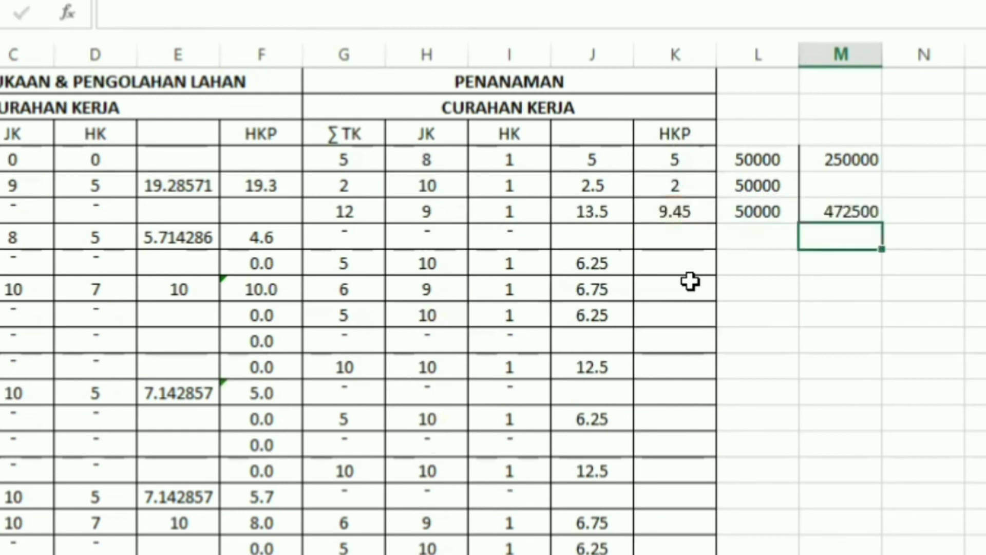